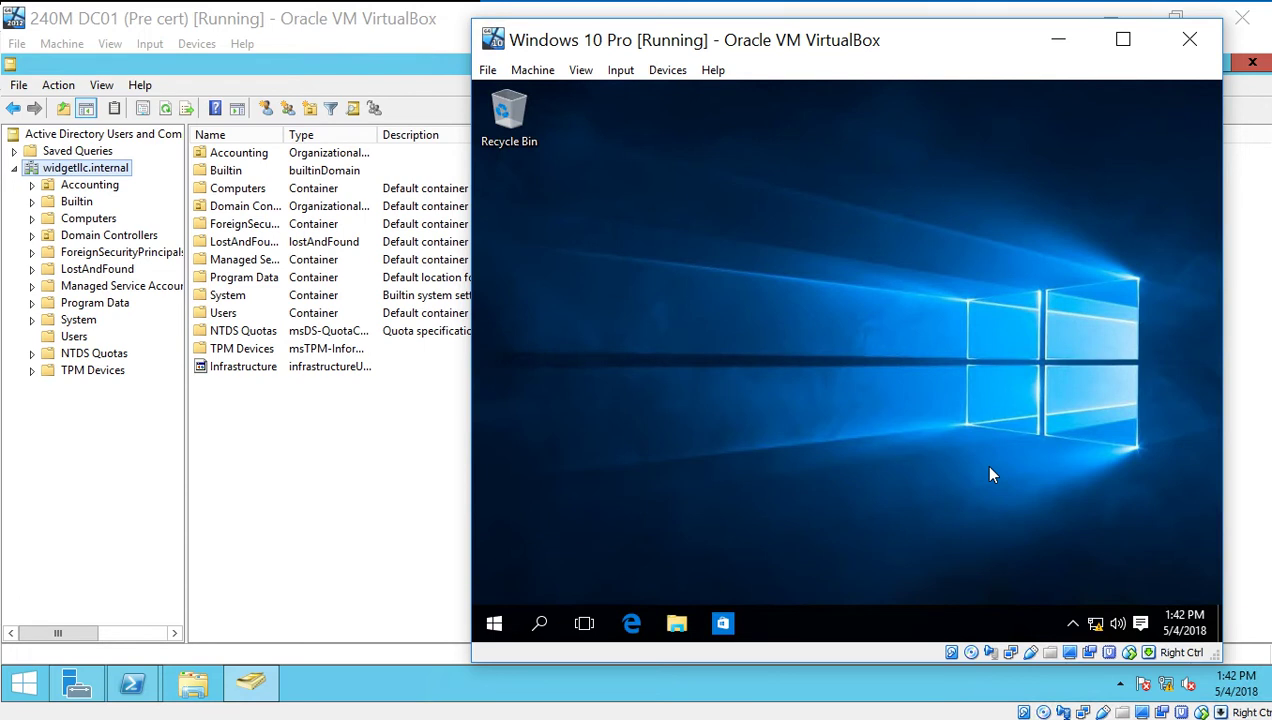
- Bring the DC01 VM forward and minimize Active Directory Users and Computers
left_click(393, 468)
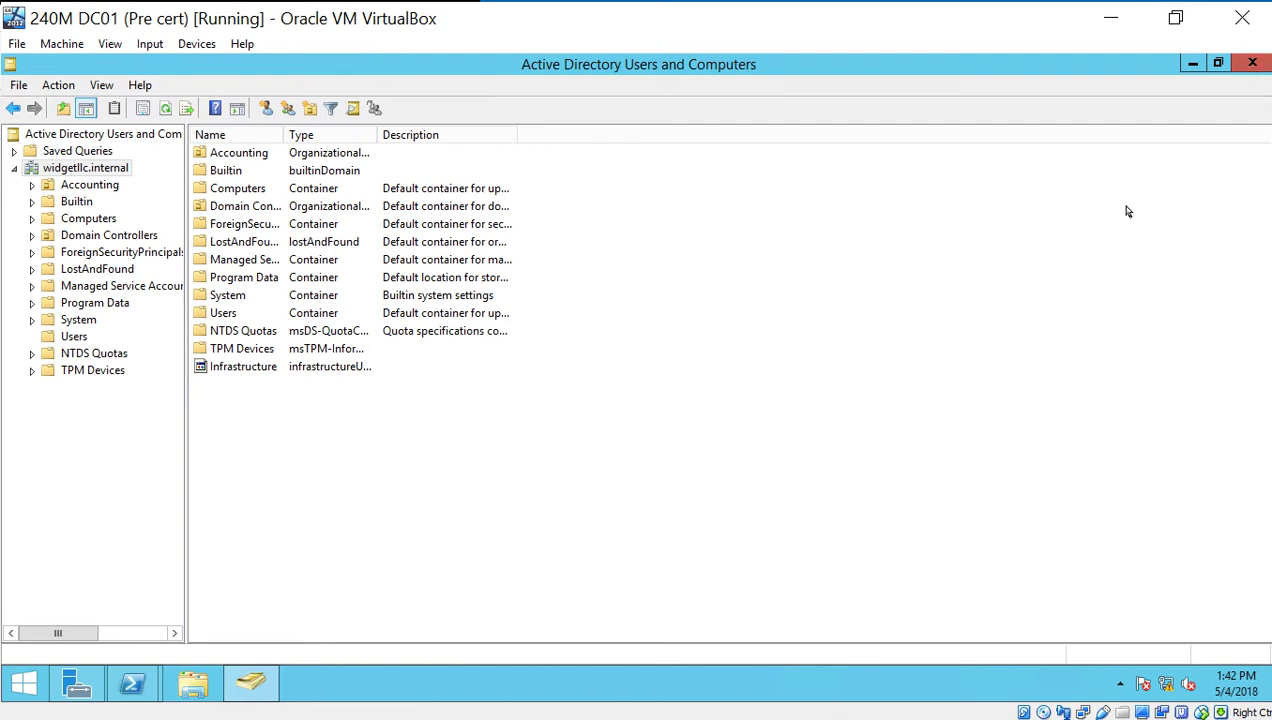
left_click(1193, 64)
- Minimize Server Manager and open the server Ethernet adapter's properties via Network and Sharing Center
left_click(1193, 64)
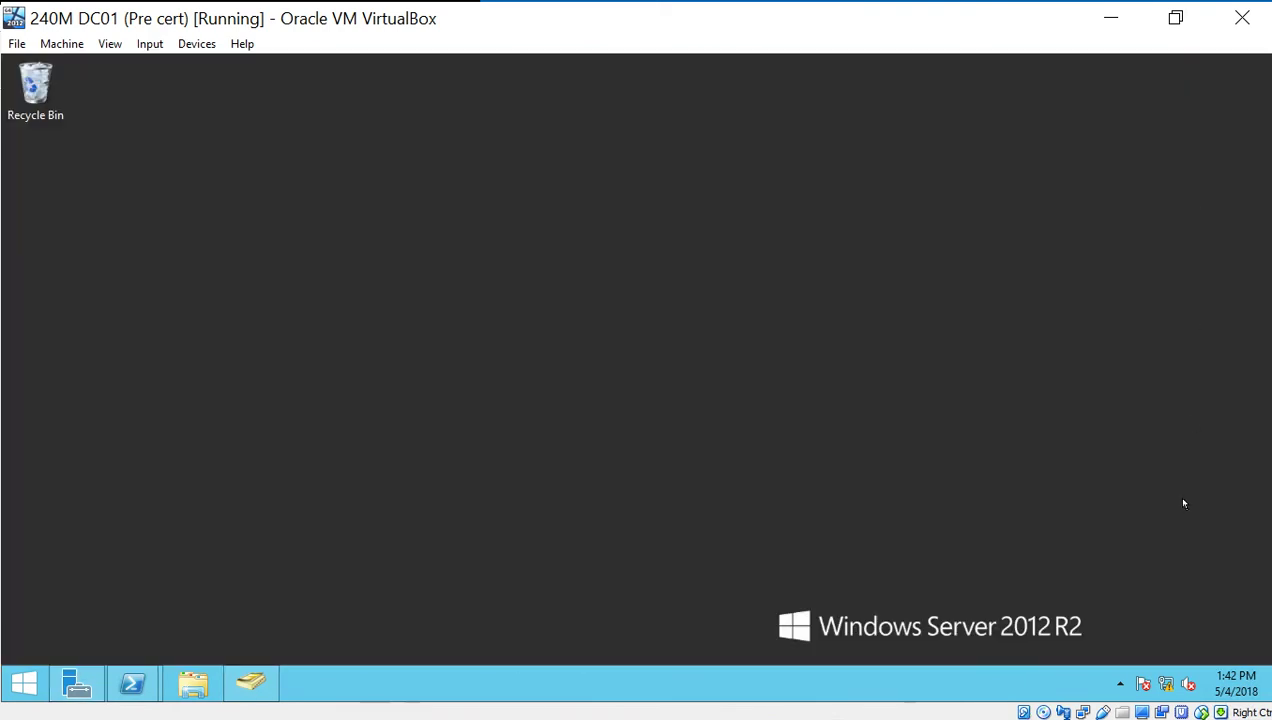
right_click(1166, 684)
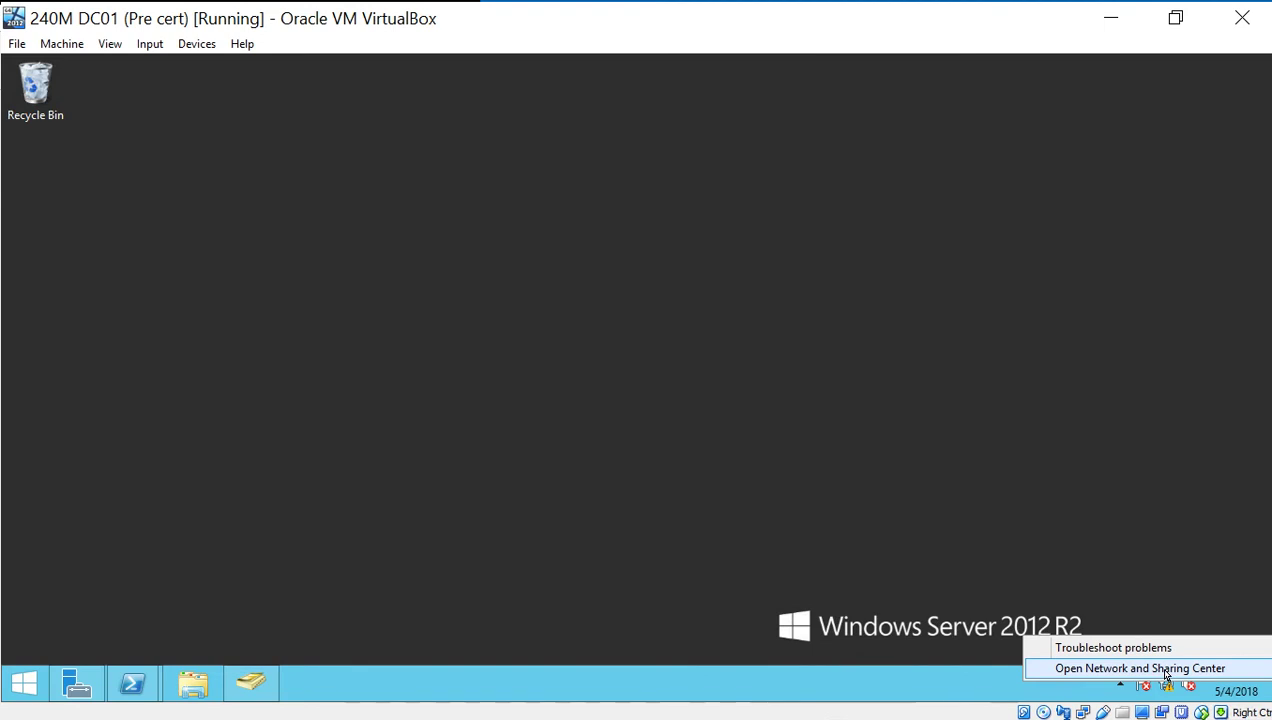
left_click(710, 515)
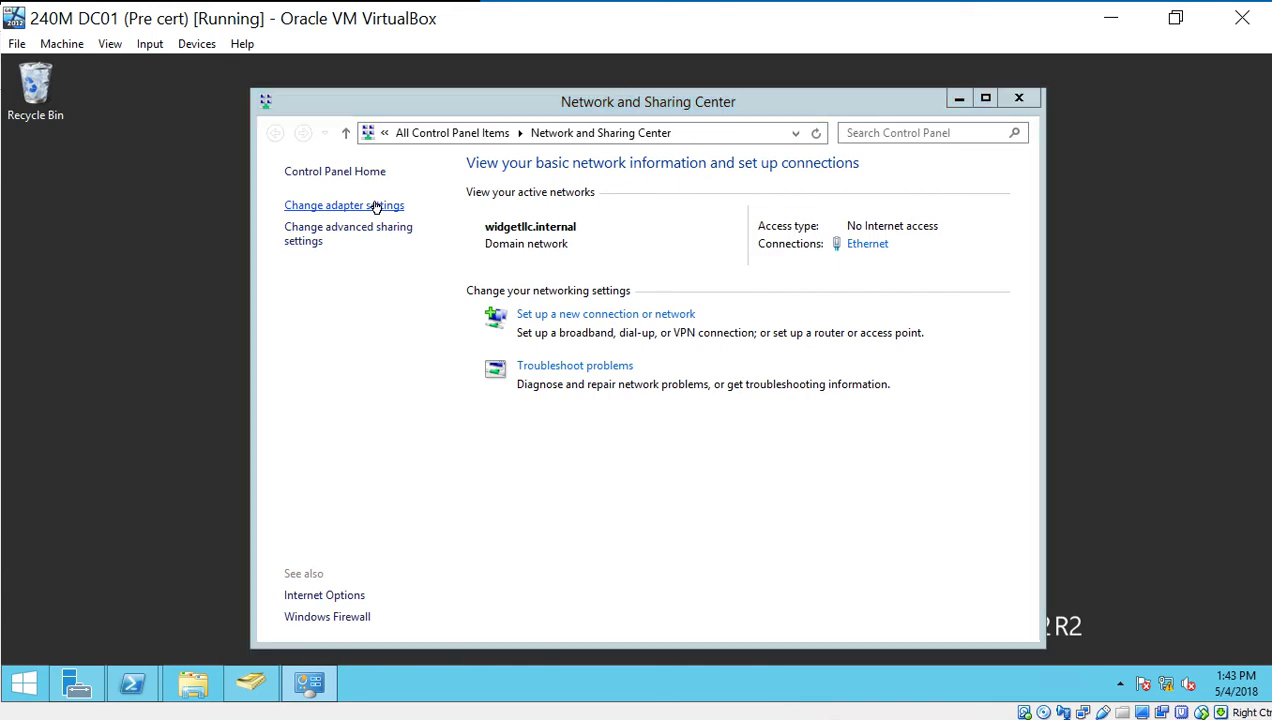
left_click(375, 206)
left_click(381, 196)
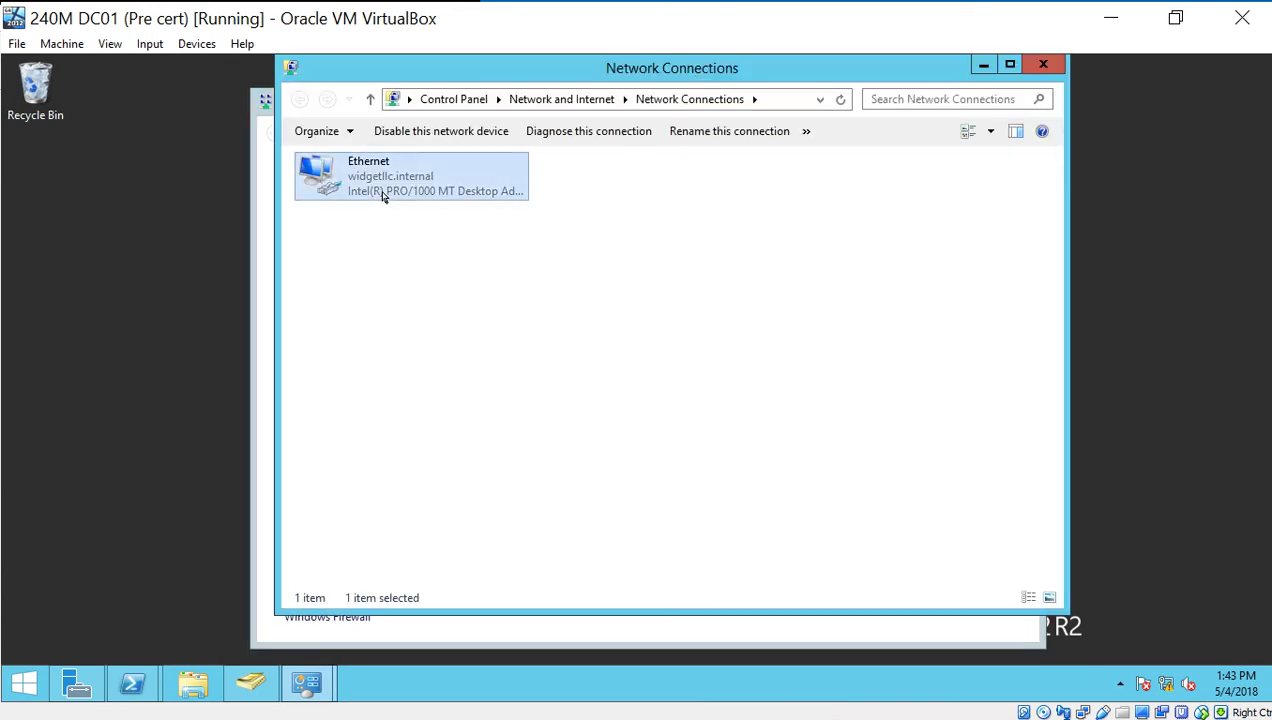
right_click(382, 194)
left_click(446, 372)
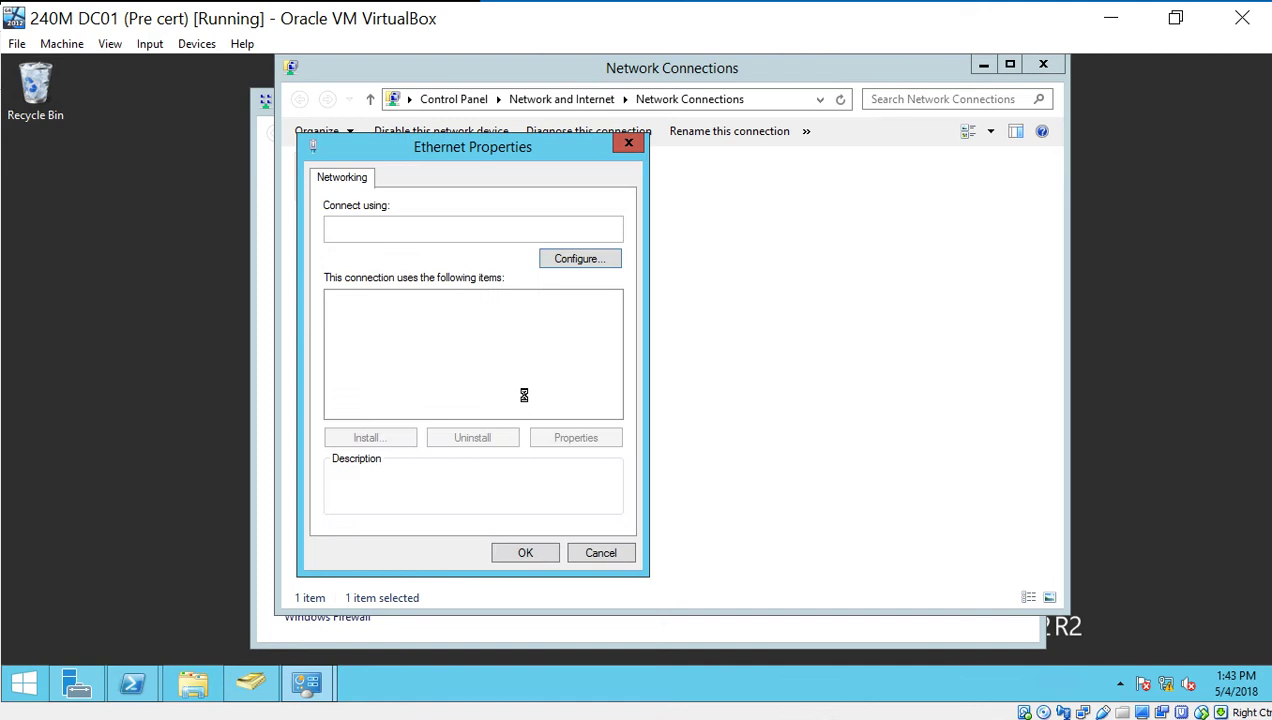
left_click_drag(518, 152, 700, 134)
- In the adapter's IPv4 properties, enter preferred DNS 8.8.8.8 and alternate DNS 192.168.0.1
left_click(658, 393)
double_click(658, 393)
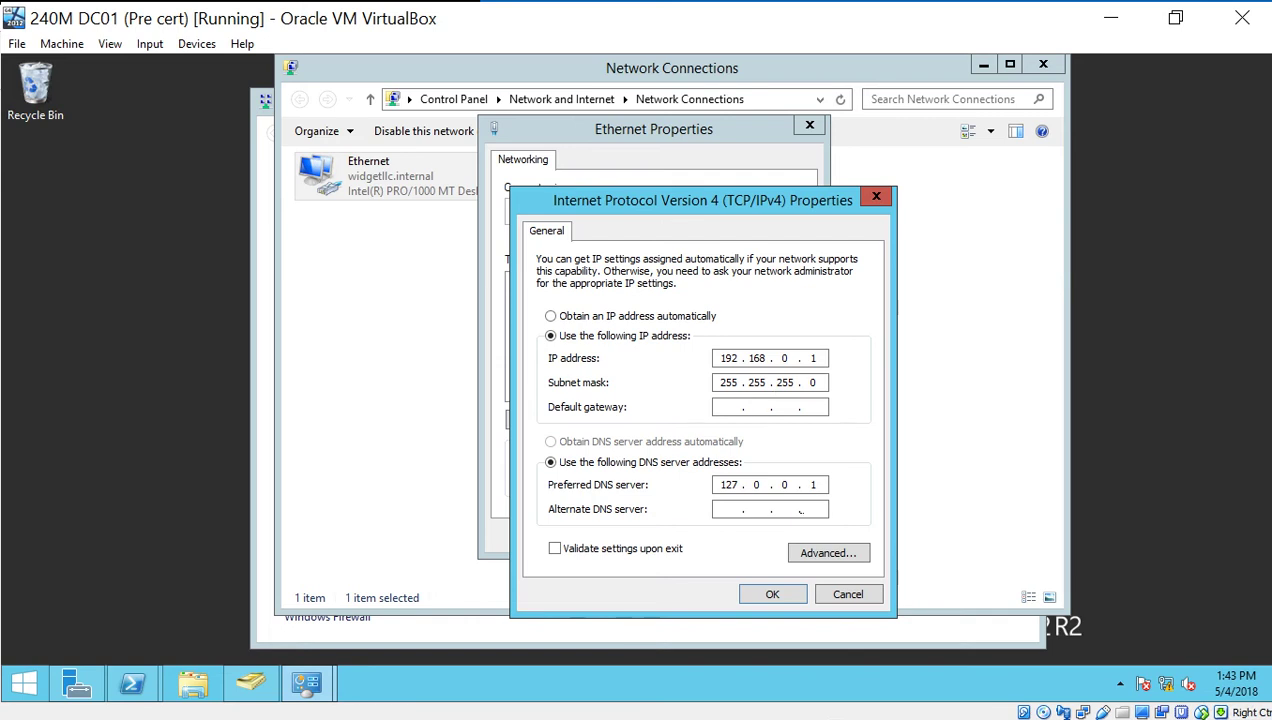
left_click(821, 485)
key("BackSpace")
key("BackSpace")
key("BackSpace")
key("BackSpace")
key("BackSpace")
key("BackSpace")
type("8 . 8 . 8 . 8")
key("Tab")
type("192 . 168 . 0 . 1")
- Clear the alternate DNS and change the preferred DNS back to 127.0.0.1
key("BackSpace")
key("BackSpace")
key("BackSpace")
key("BackSpace")
key("BackSpace")
key("BackSpace")
key("BackSpace")
key("BackSpace")
left_click(813, 484)
key("BackSpace")
key("BackSpace")
key("BackSpace")
key("BackSpace")
type("192 . 168 . 0 . 1")
key("BackSpace")
key("BackSpace")
key("BackSpace")
key("BackSpace")
key("BackSpace")
key("BackSpace")
key("BackSpace")
key("BackSpace")
type("127.0.0.1")
- Enter 192.168.0.2 as the alternate DNS server
left_click(716, 358)
double_click(727, 358)
left_click(720, 508)
type("192 . 168 . 0 . 2")
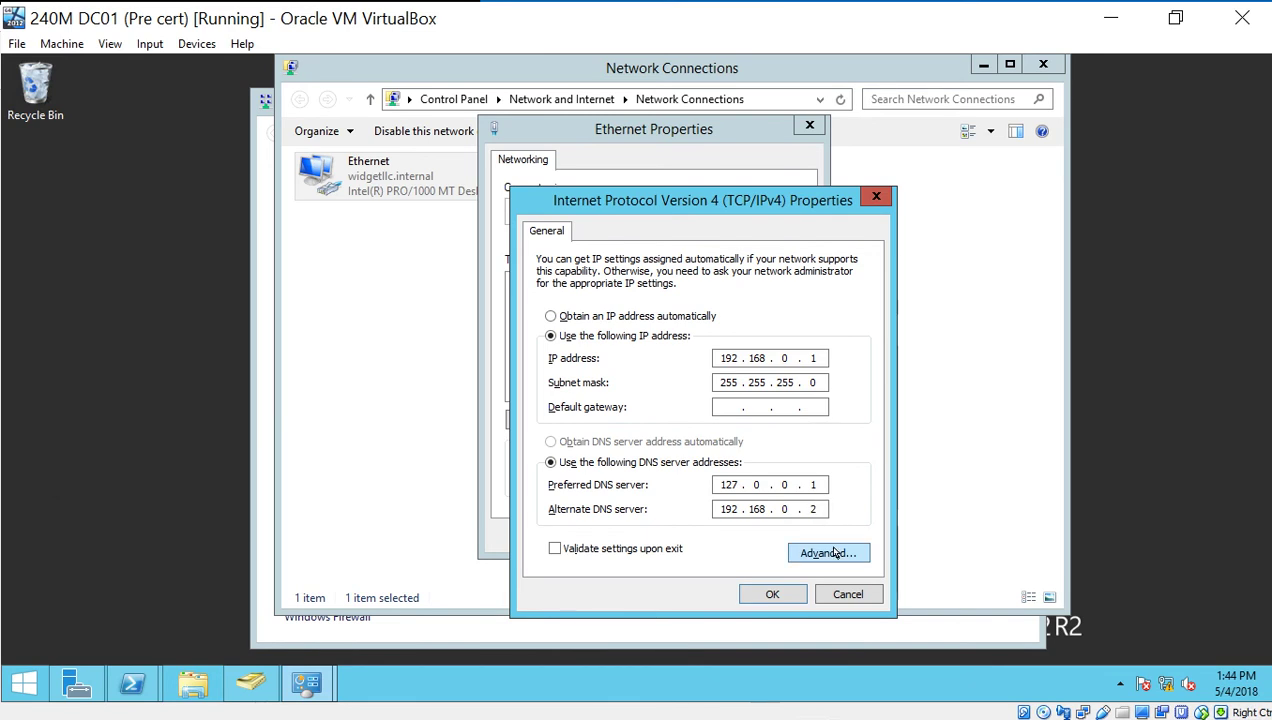
- Check the DNS server order under Advanced, then apply the IPv4 and Ethernet settings
left_click(836, 553)
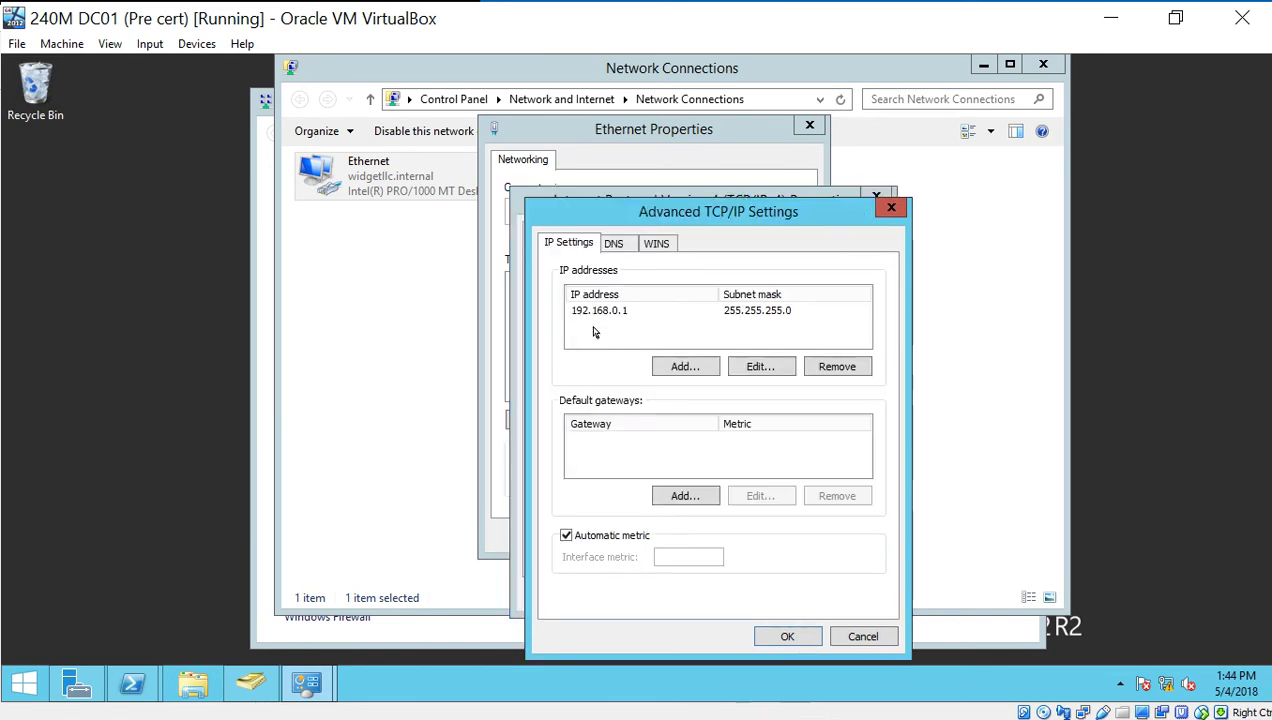
left_click(614, 247)
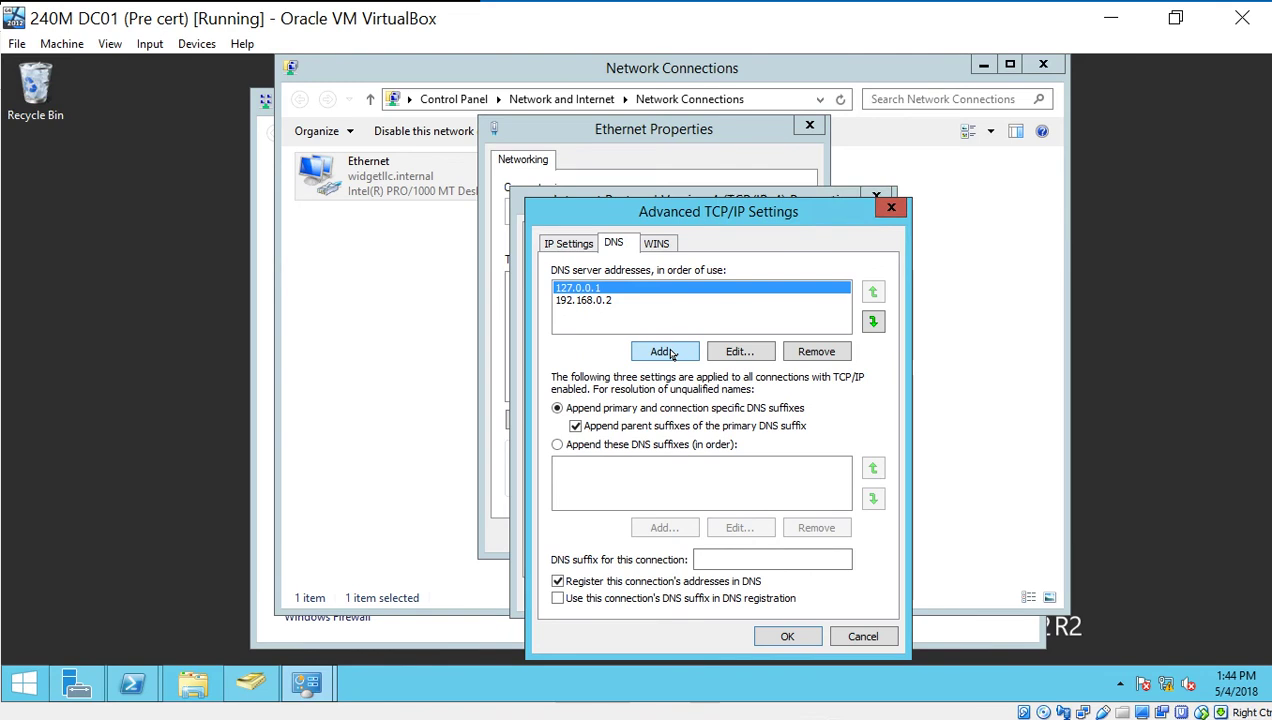
left_click(840, 638)
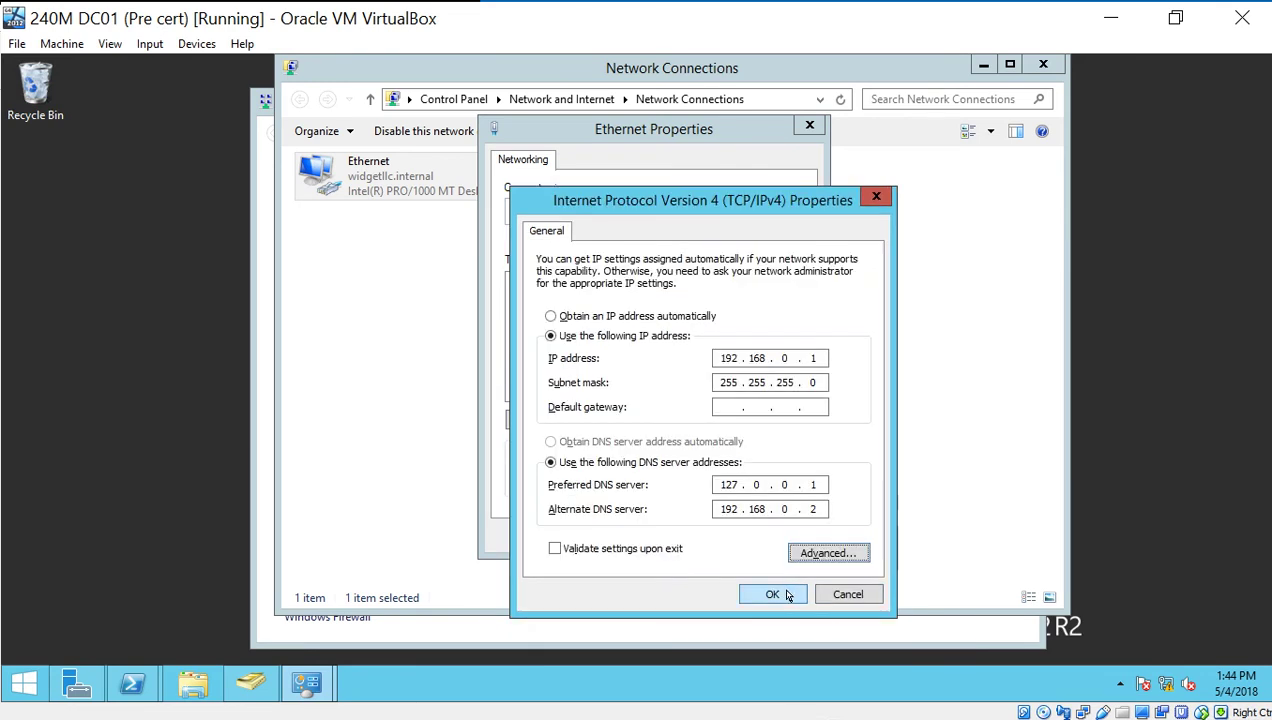
left_click(786, 595)
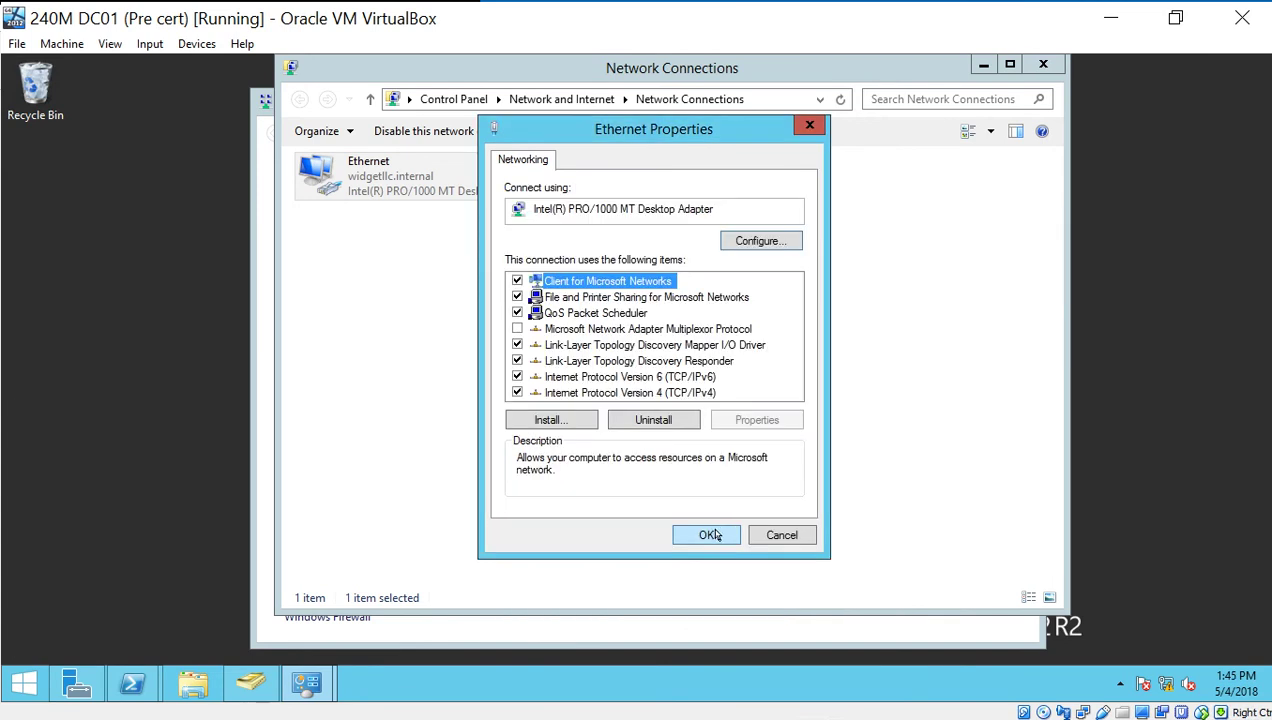
left_click(712, 536)
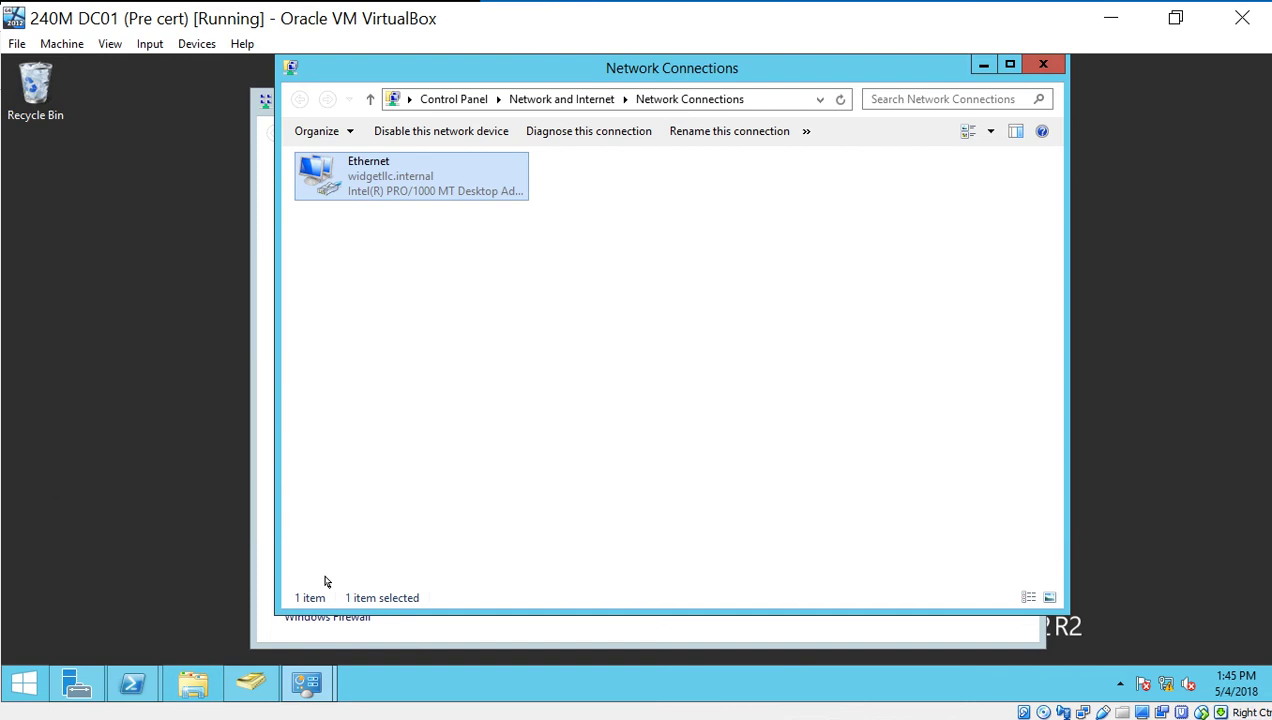
- Launch DNS Manager from Server Manager's Tools menu and maximize it
left_click(86, 689)
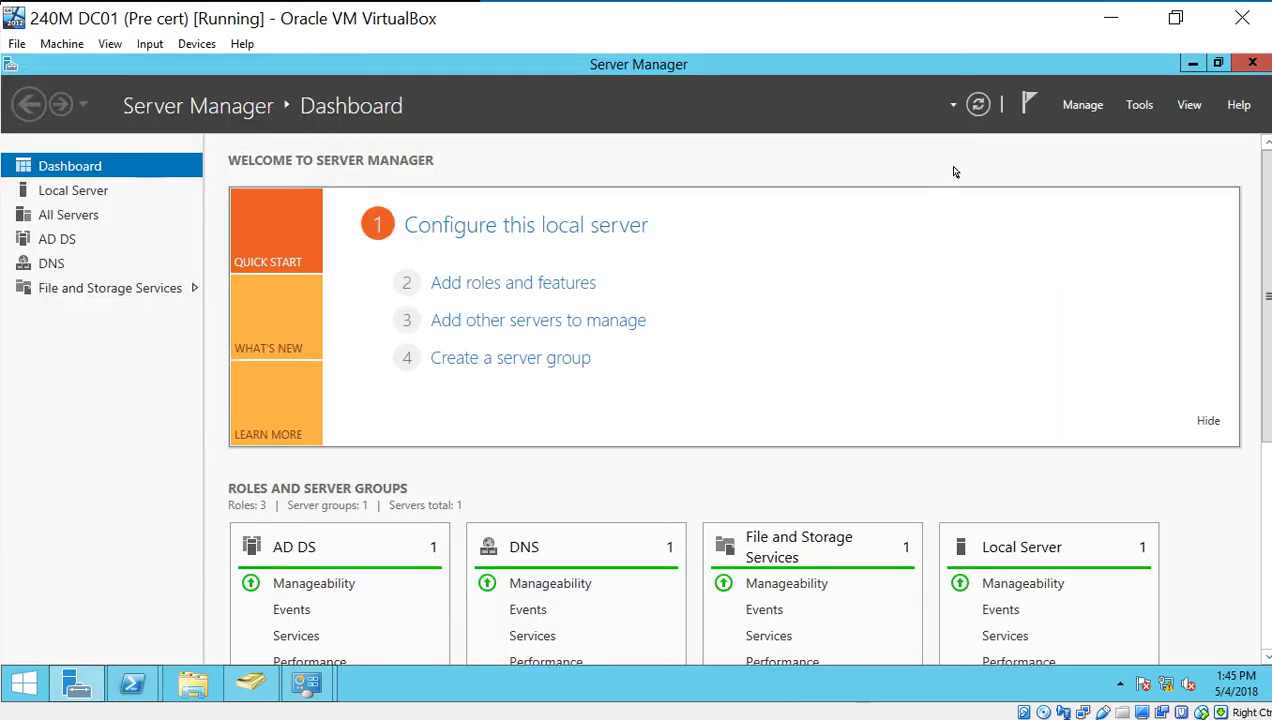
left_click(1134, 108)
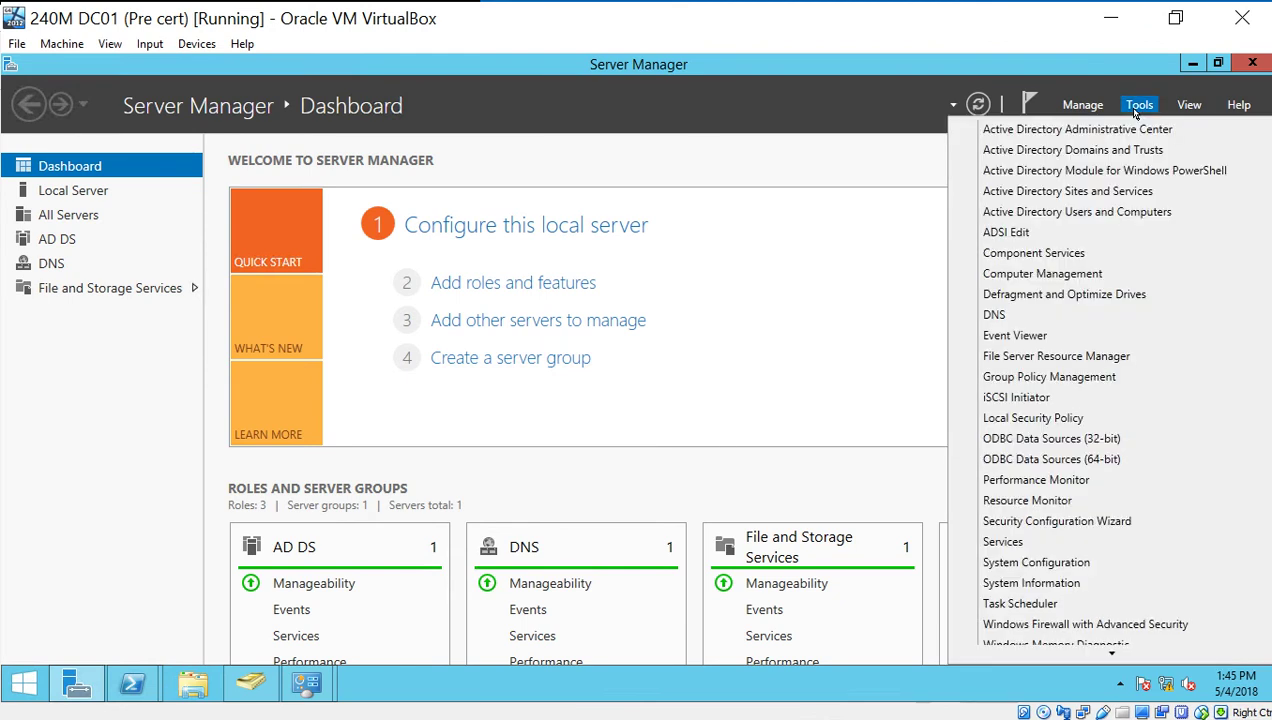
left_click(1013, 316)
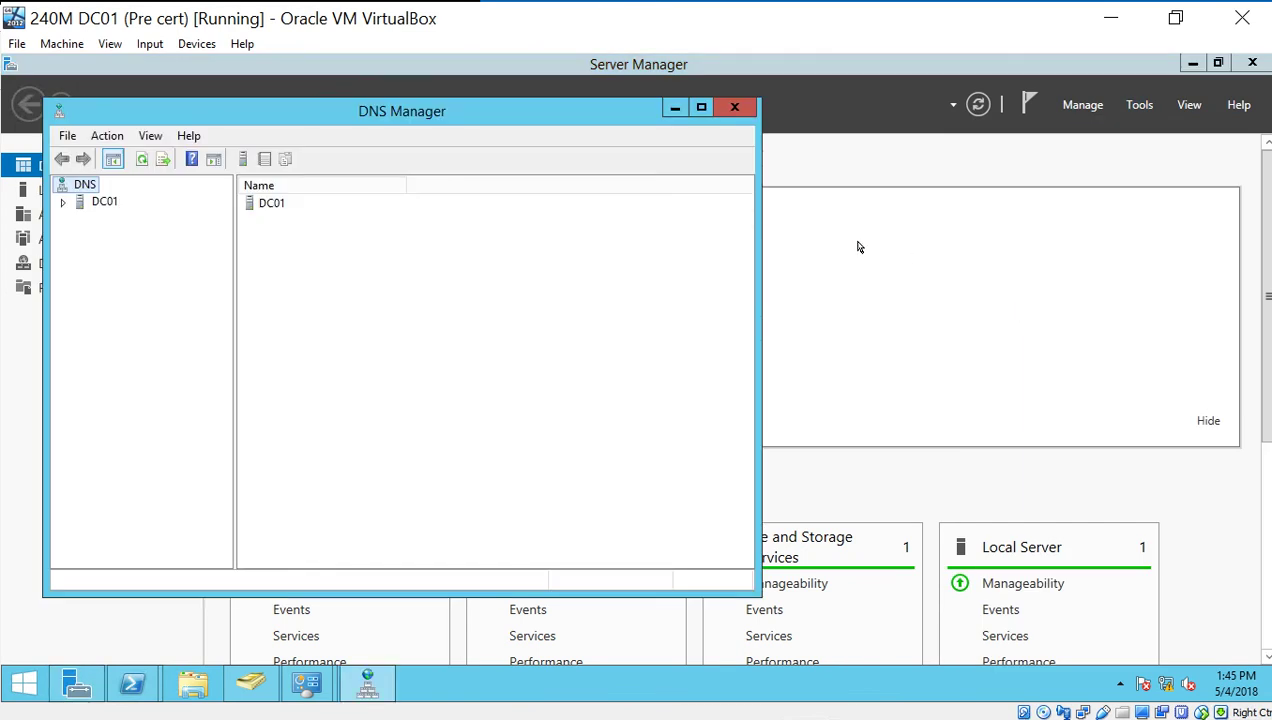
left_click(700, 107)
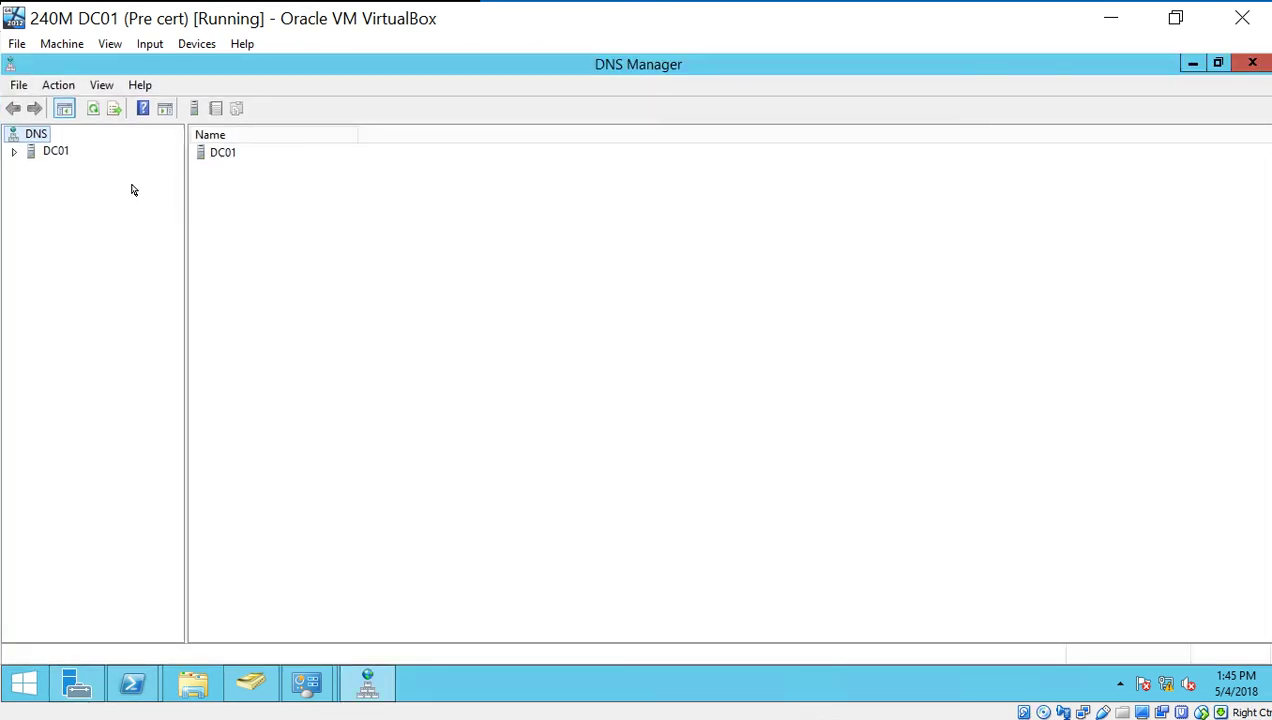
- Expand DC01 and open its Properties on the Forwarders tab
left_click(14, 153)
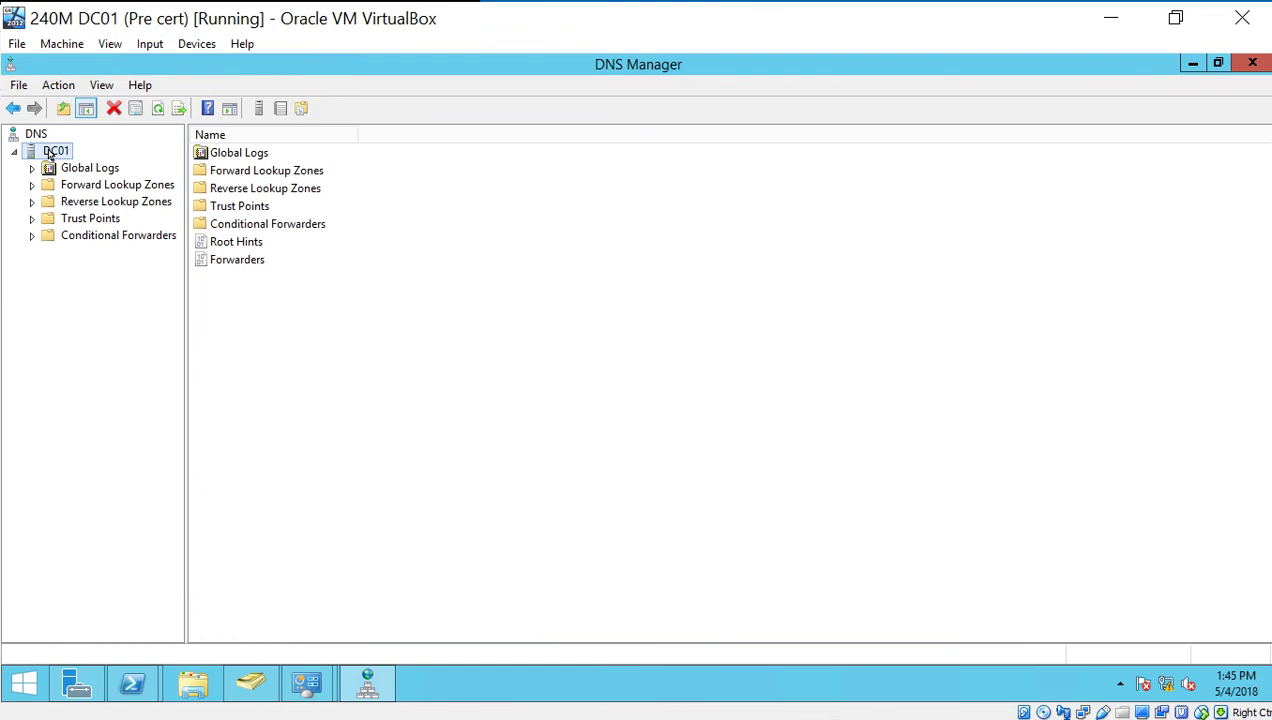
right_click(56, 155)
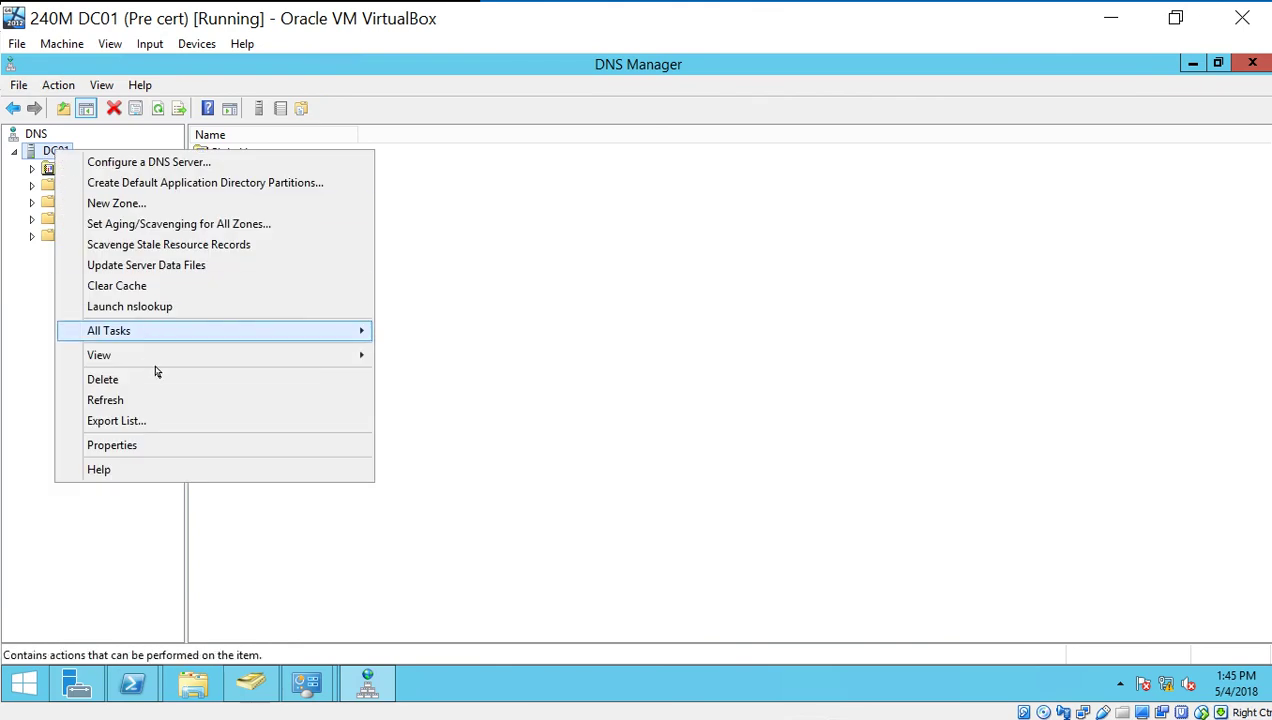
left_click(170, 445)
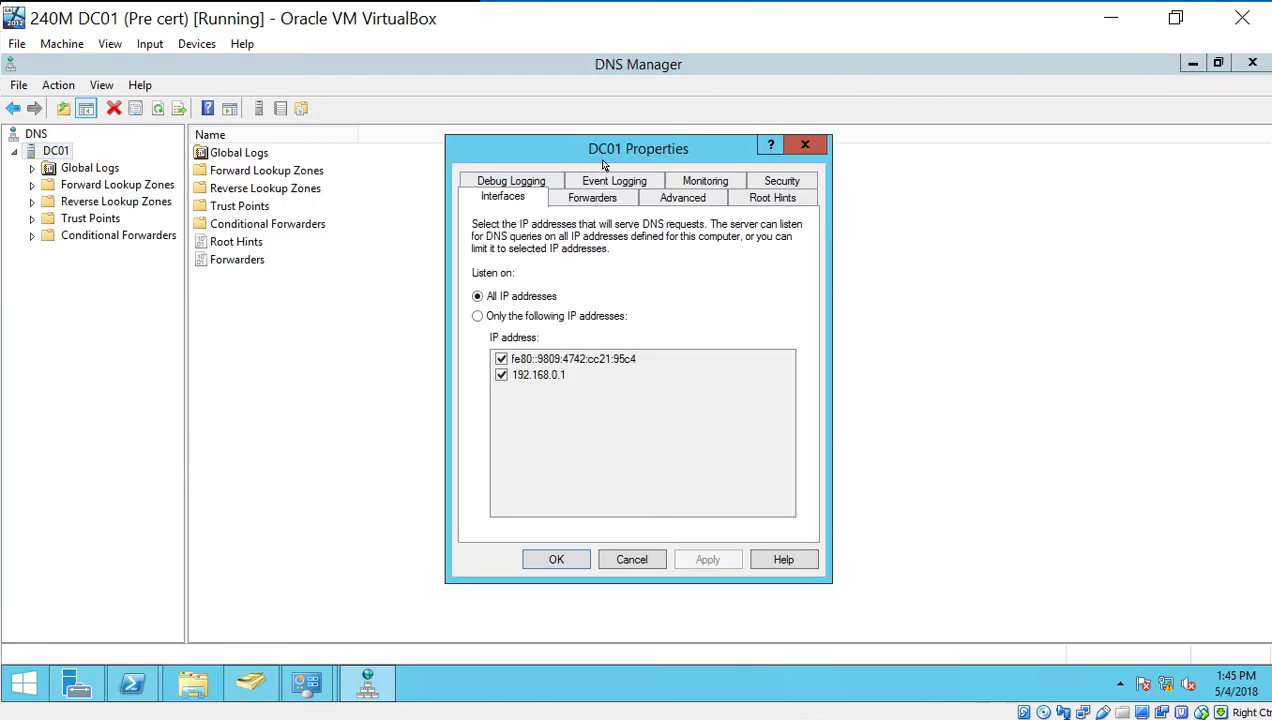
left_click_drag(603, 154, 715, 125)
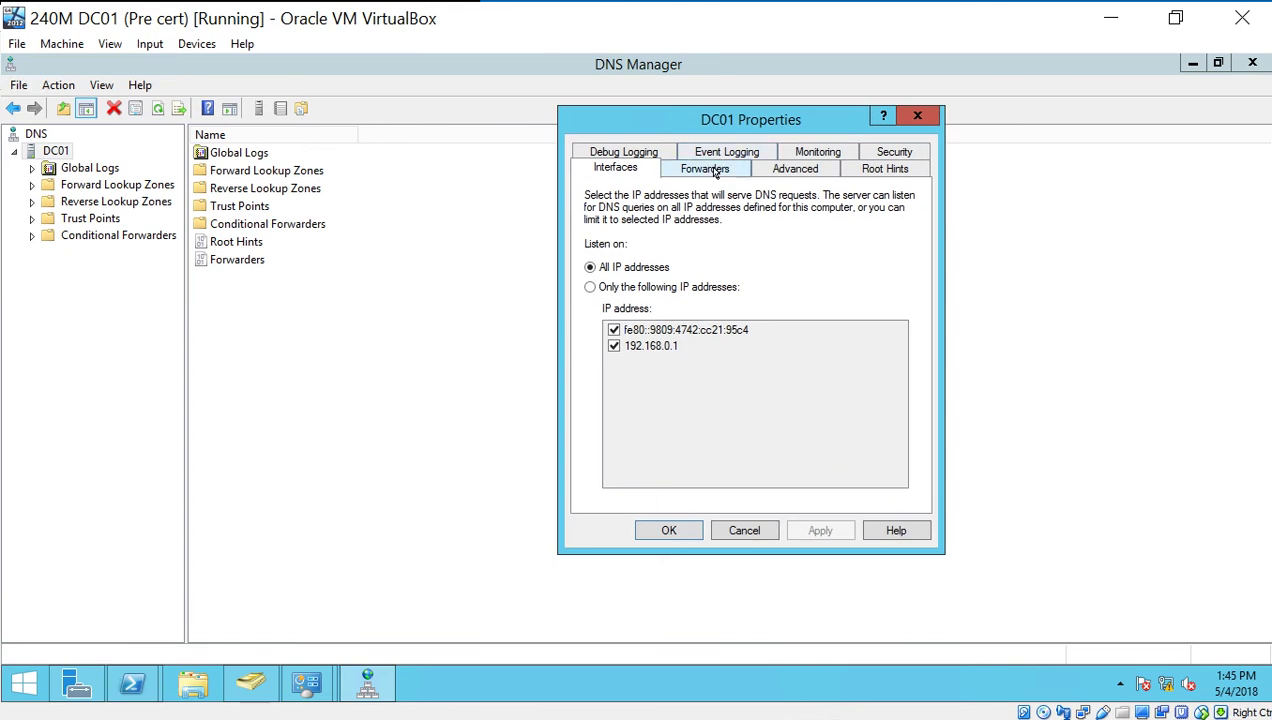
left_click(715, 172)
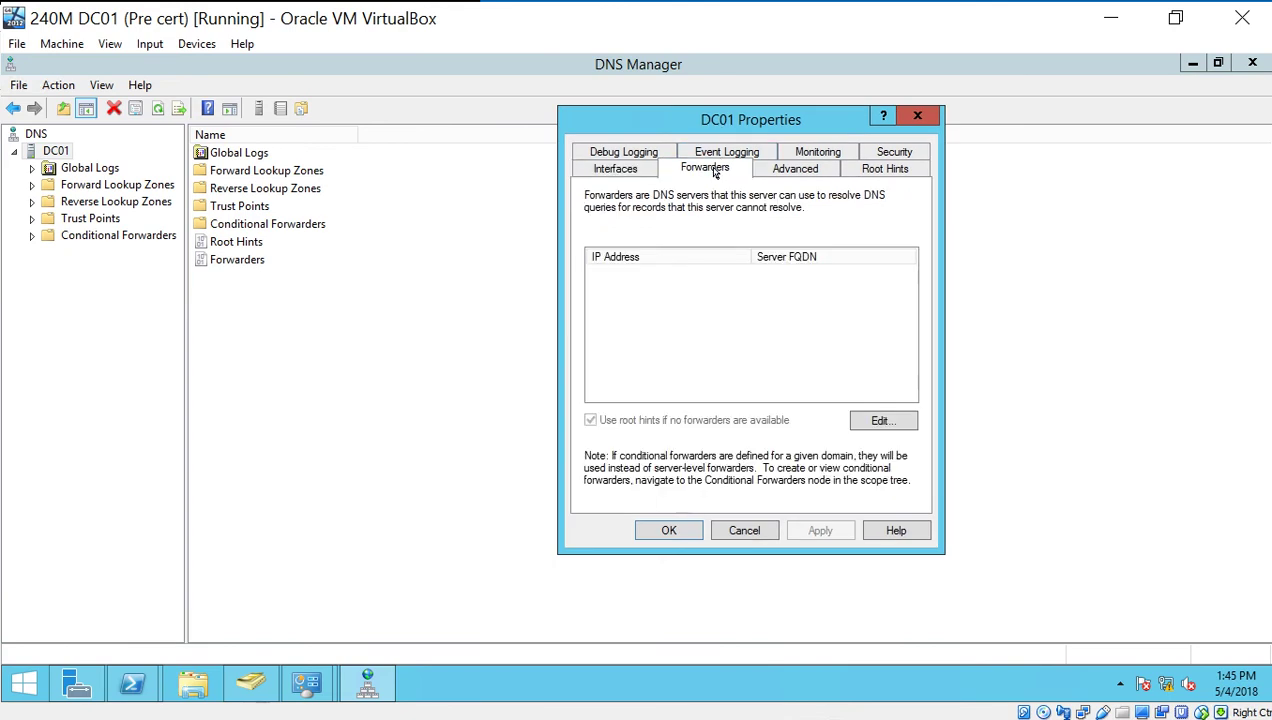
- Add 8.8.8.8 as a forwarder and apply the change
left_click(876, 424)
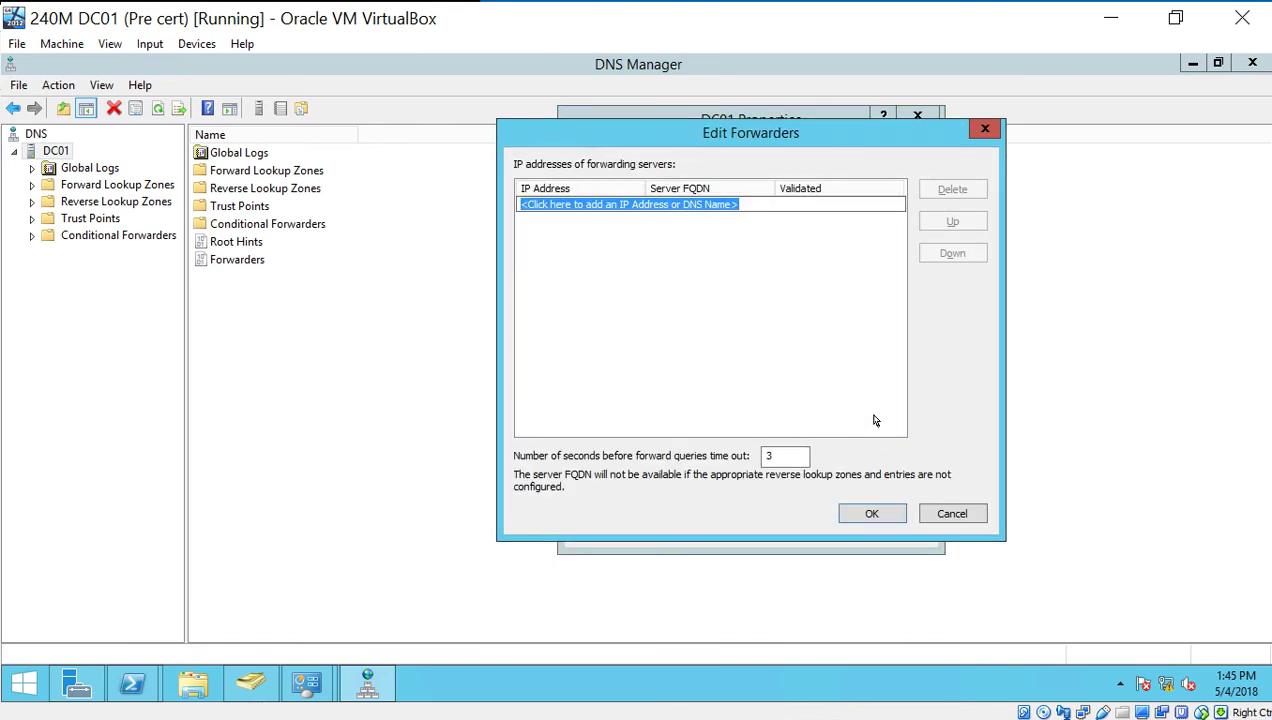
type("8.8.8.8")
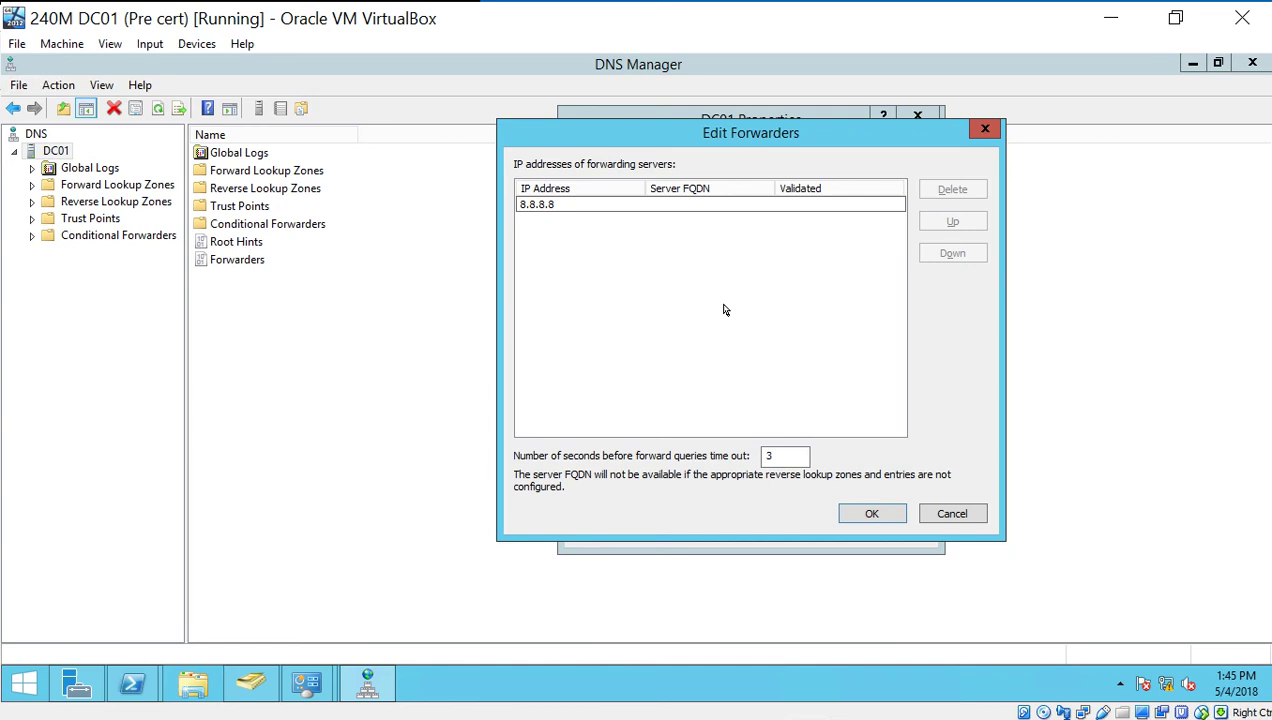
key("Return")
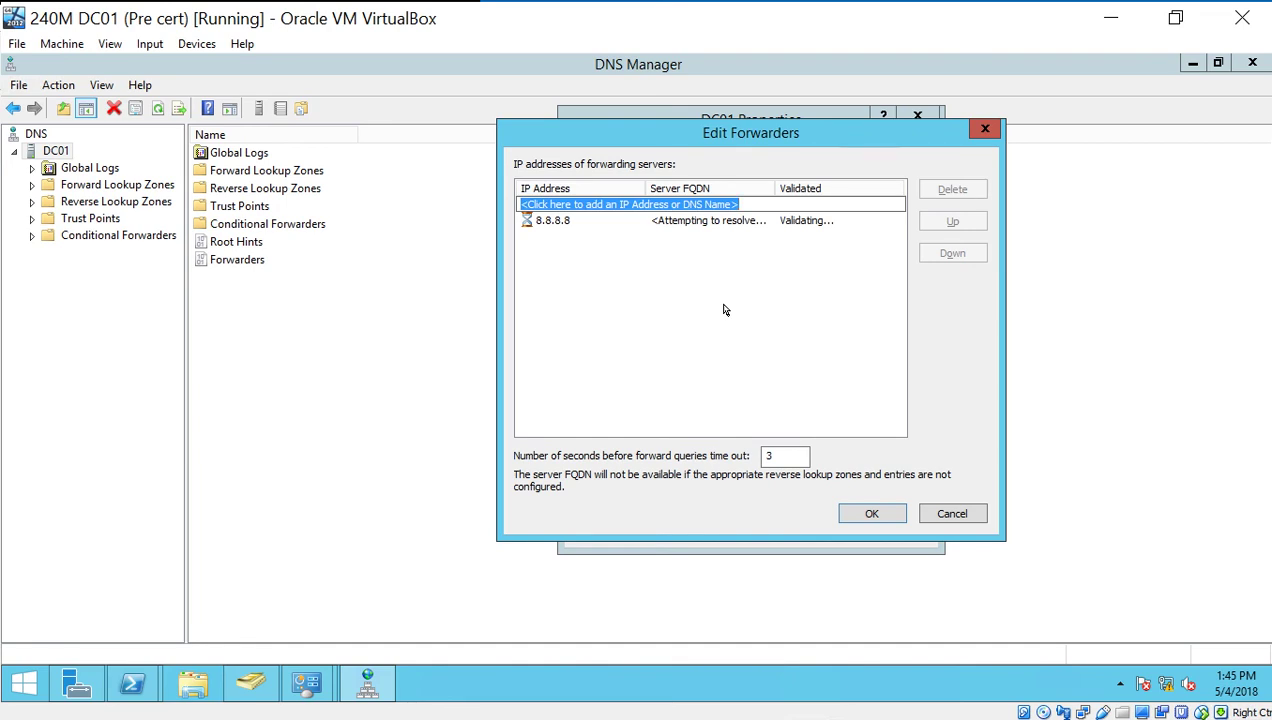
left_click(871, 514)
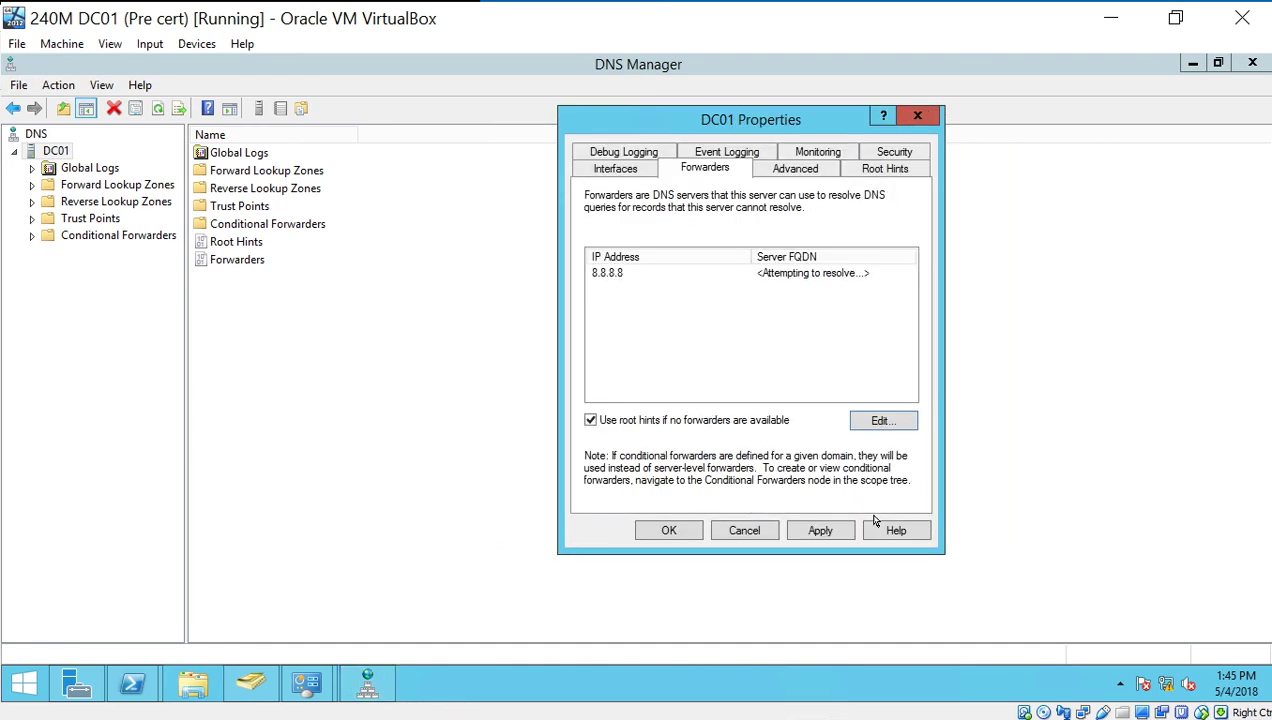
left_click(822, 525)
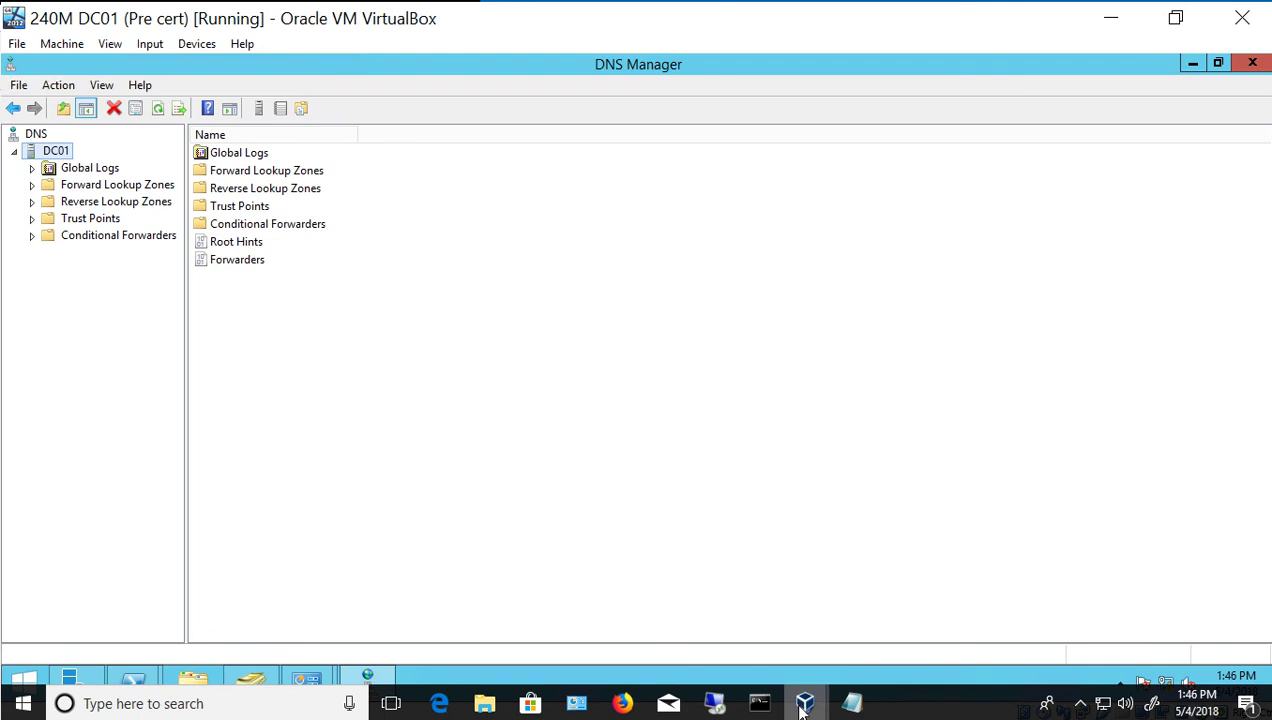
- Switch to the Windows 10 Pro VM and open an administrator Command Prompt
left_click(801, 707)
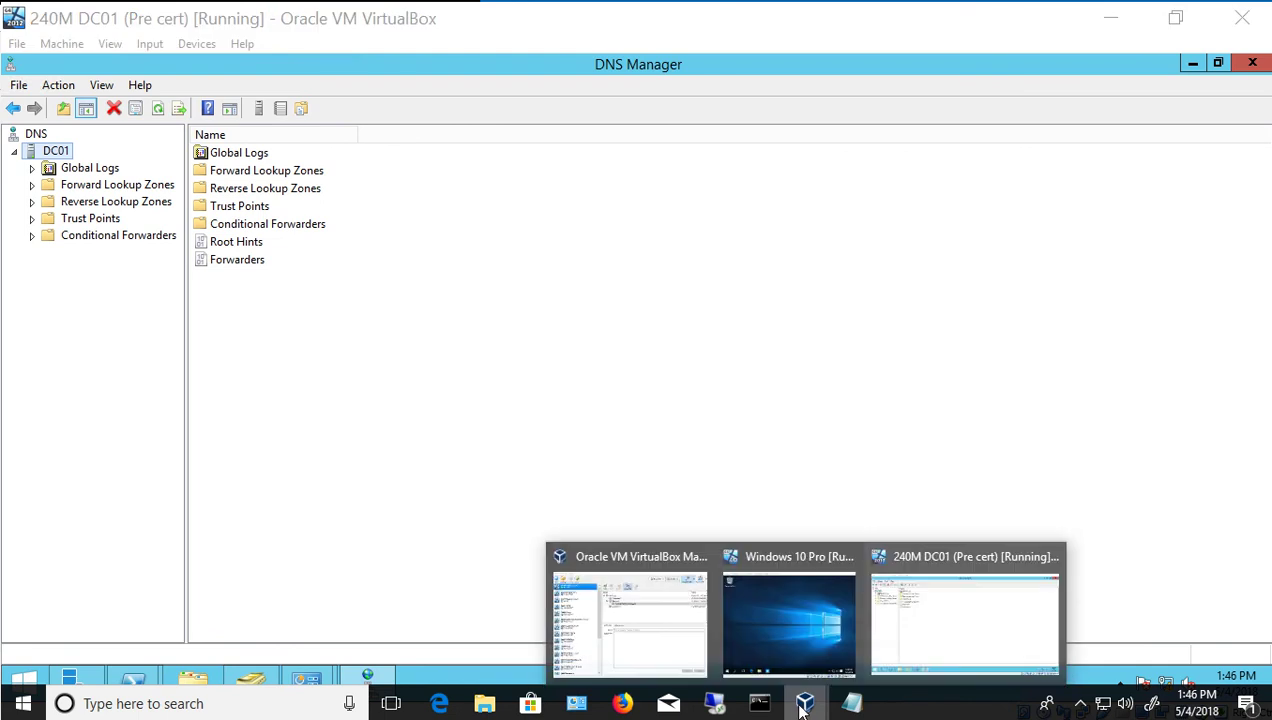
left_click(797, 633)
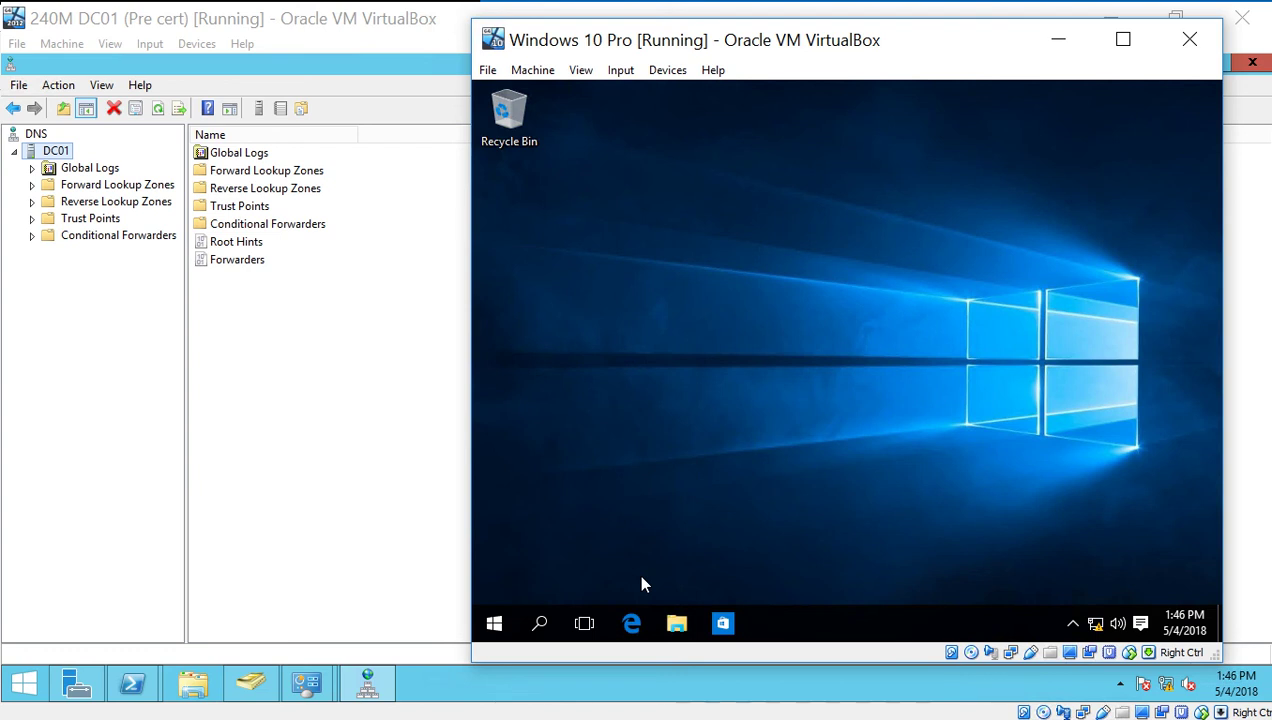
right_click(496, 622)
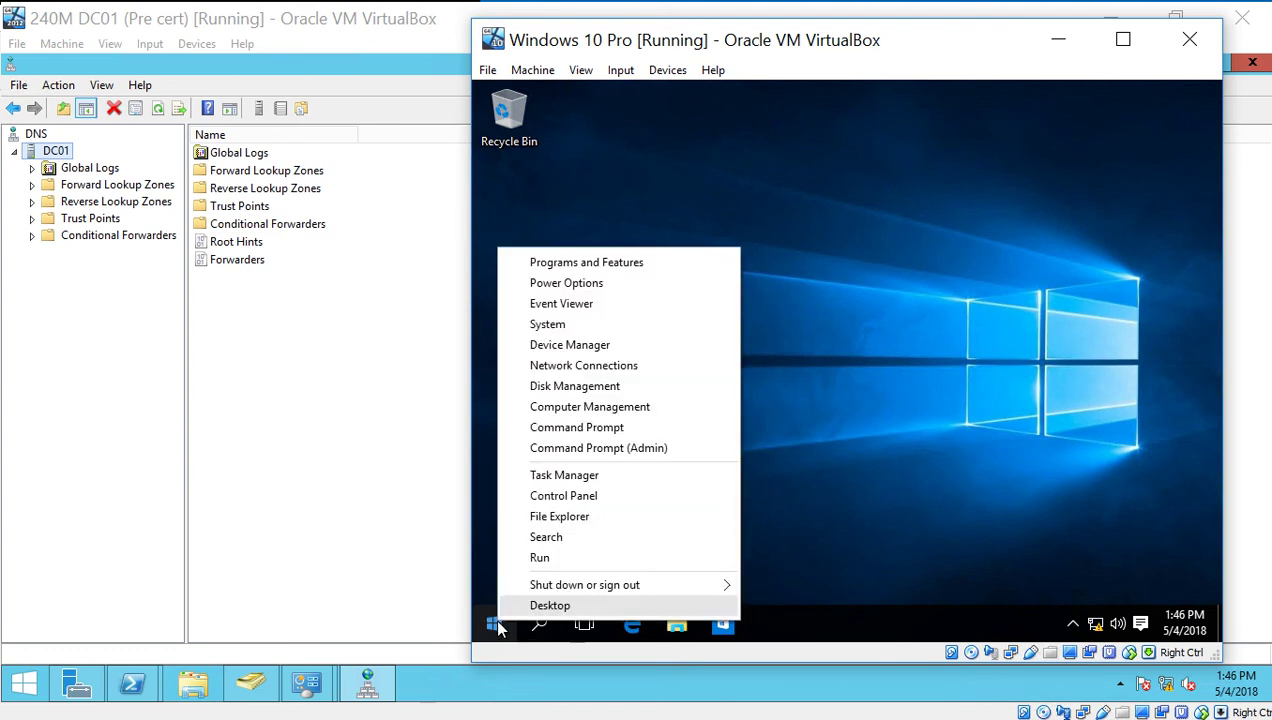
left_click(608, 455)
- Run ipconfig /all and highlight the DNS server value 8.8.8.8
type("ipconfig /all")
key("Return")
left_click_drag(773, 397, 833, 396)
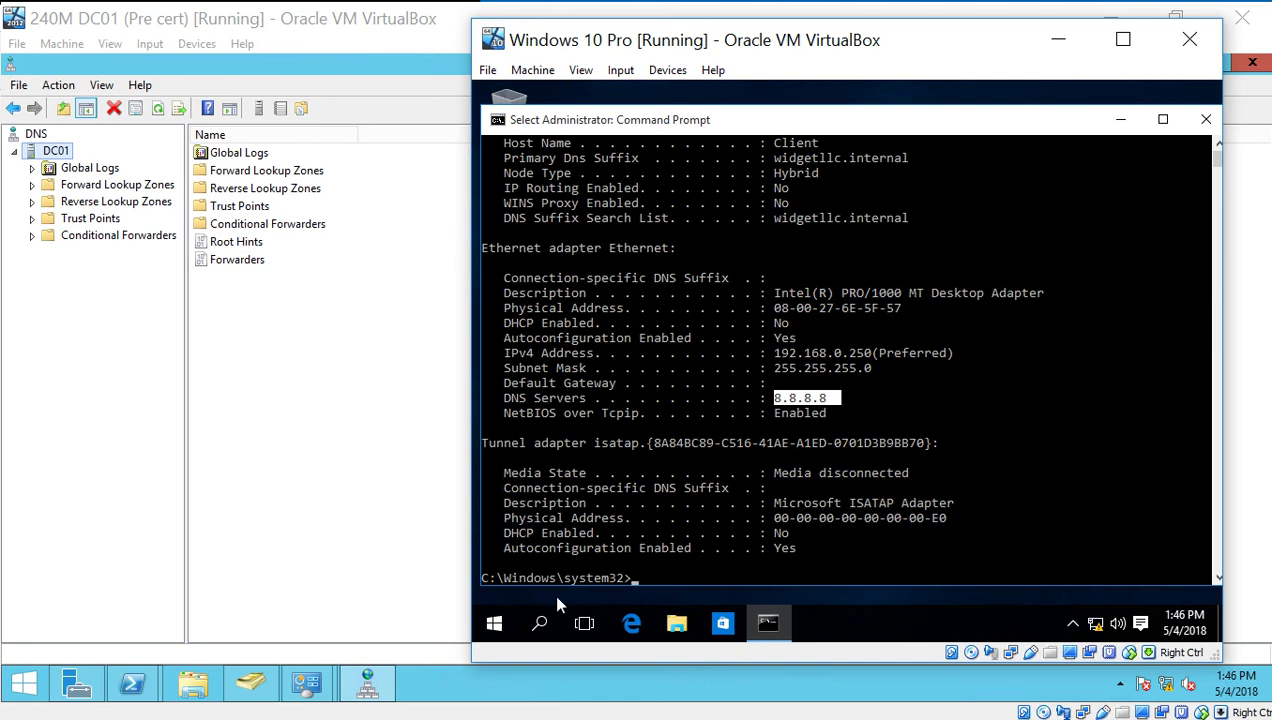
- Search for and open Control Panel, minimizing the command prompt
left_click(540, 623)
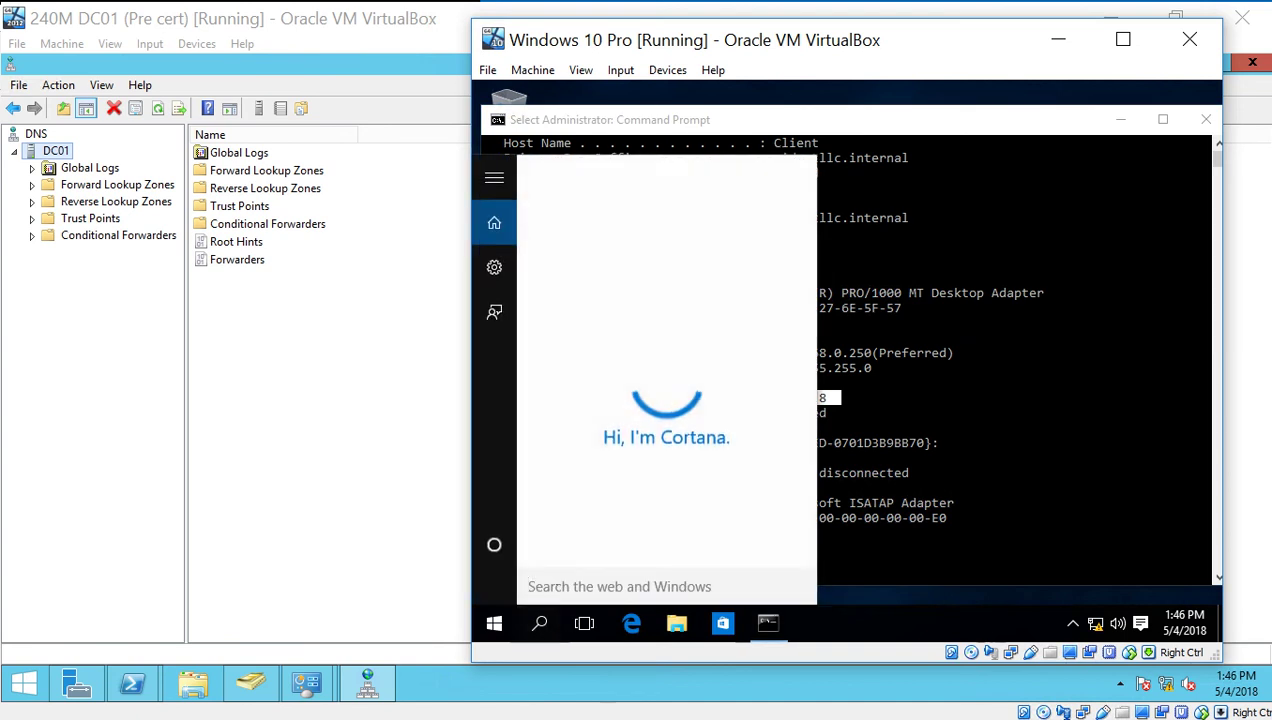
type("contro")
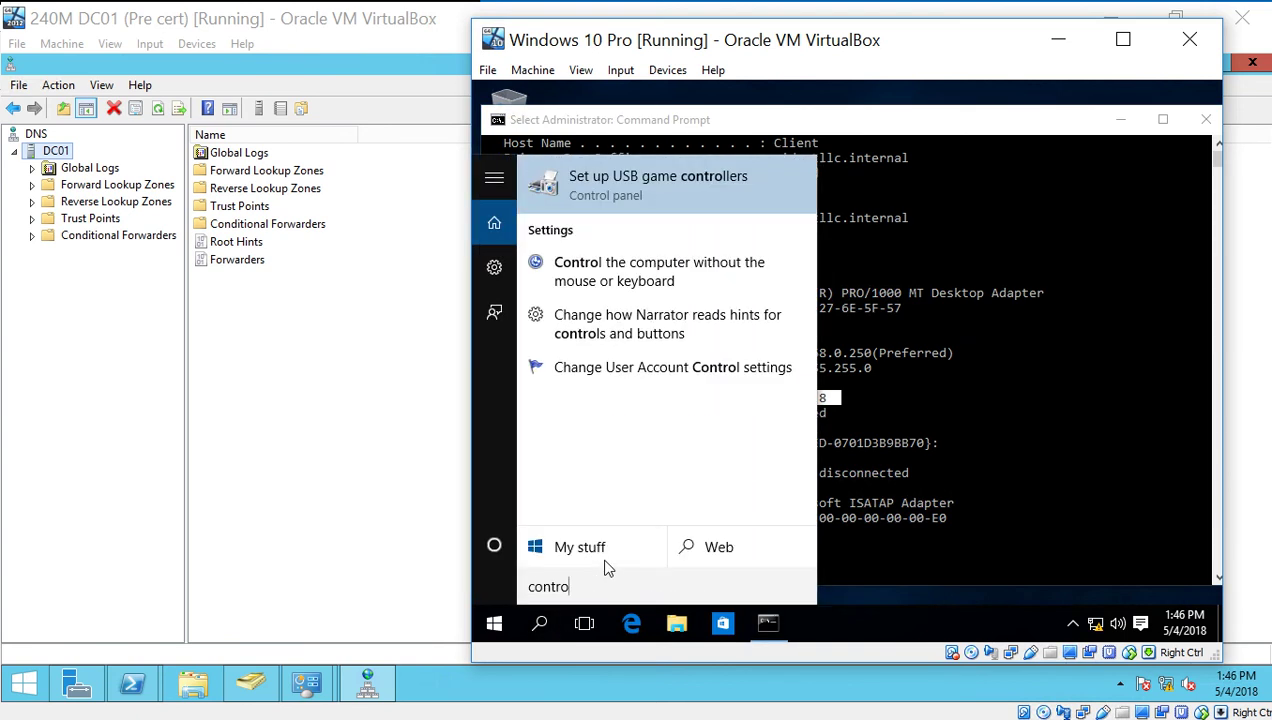
type("l panel")
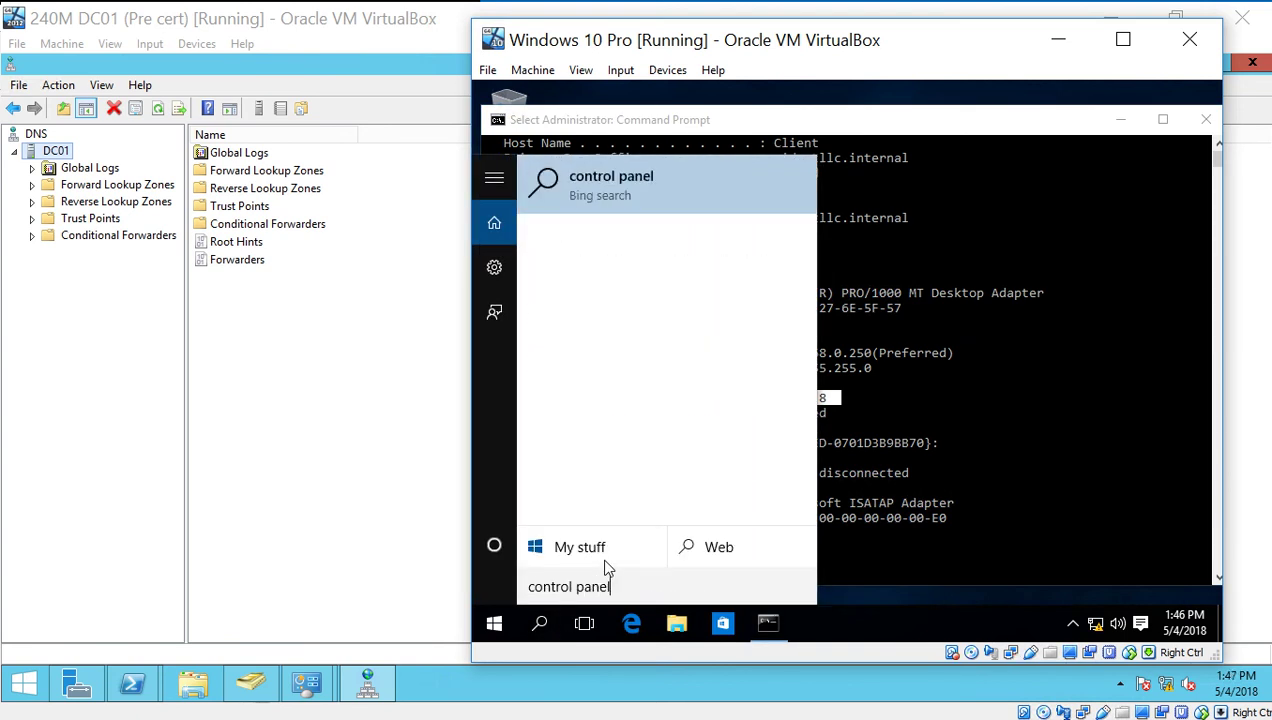
key("Escape")
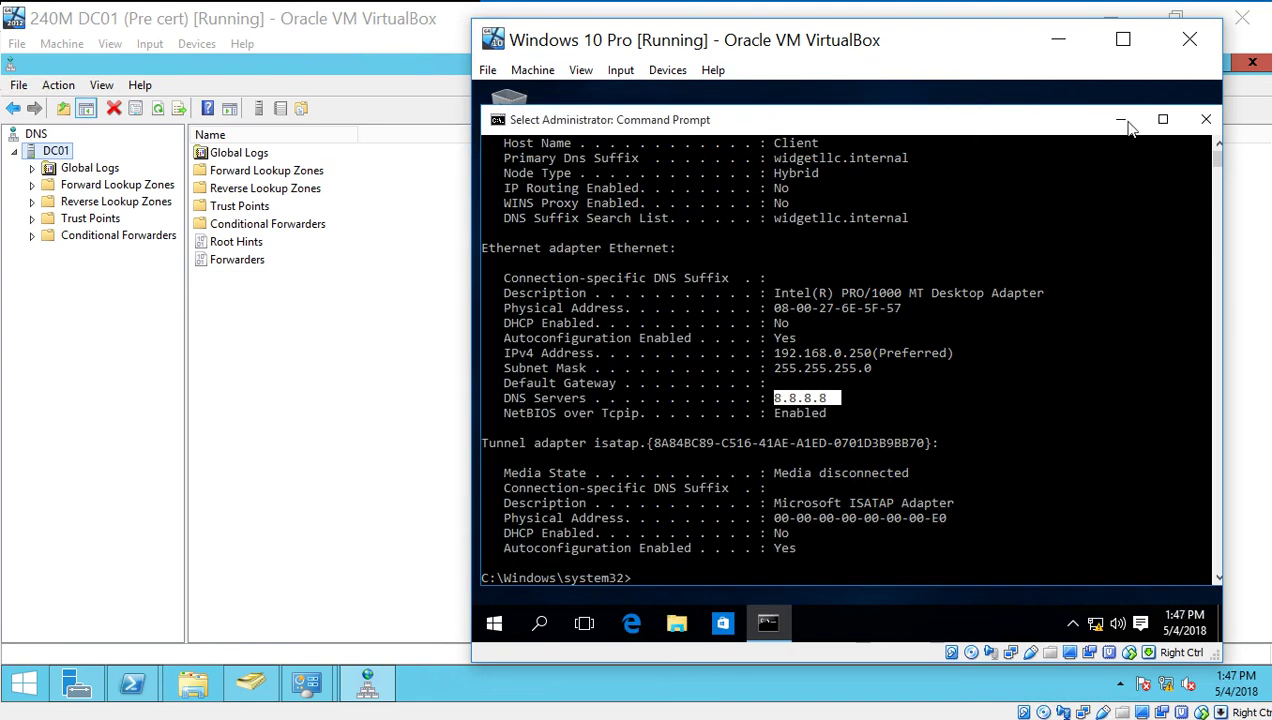
left_click(1120, 119)
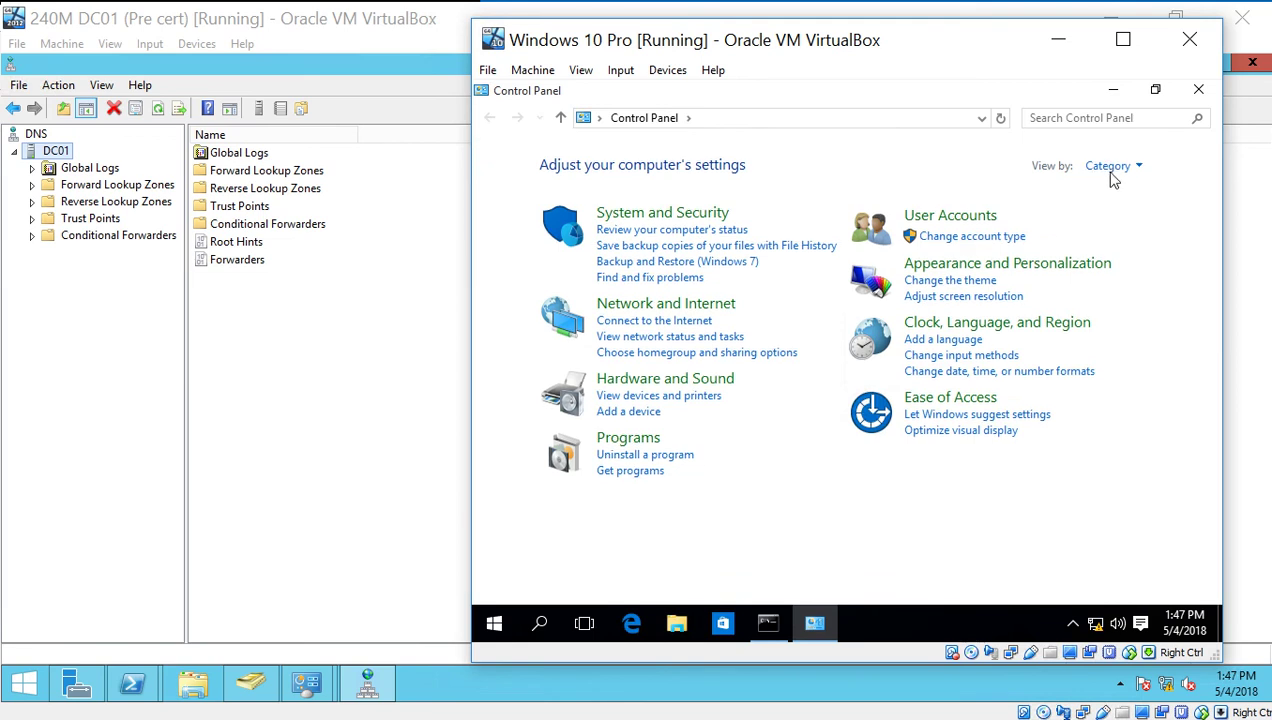
- Switch Control Panel to Large icons and open Network and Sharing Center
left_click(1110, 172)
left_click(1114, 215)
scroll(1058, 548, "down", 1)
scroll(1058, 548, "down", 1)
scroll(826, 443, "down", 1)
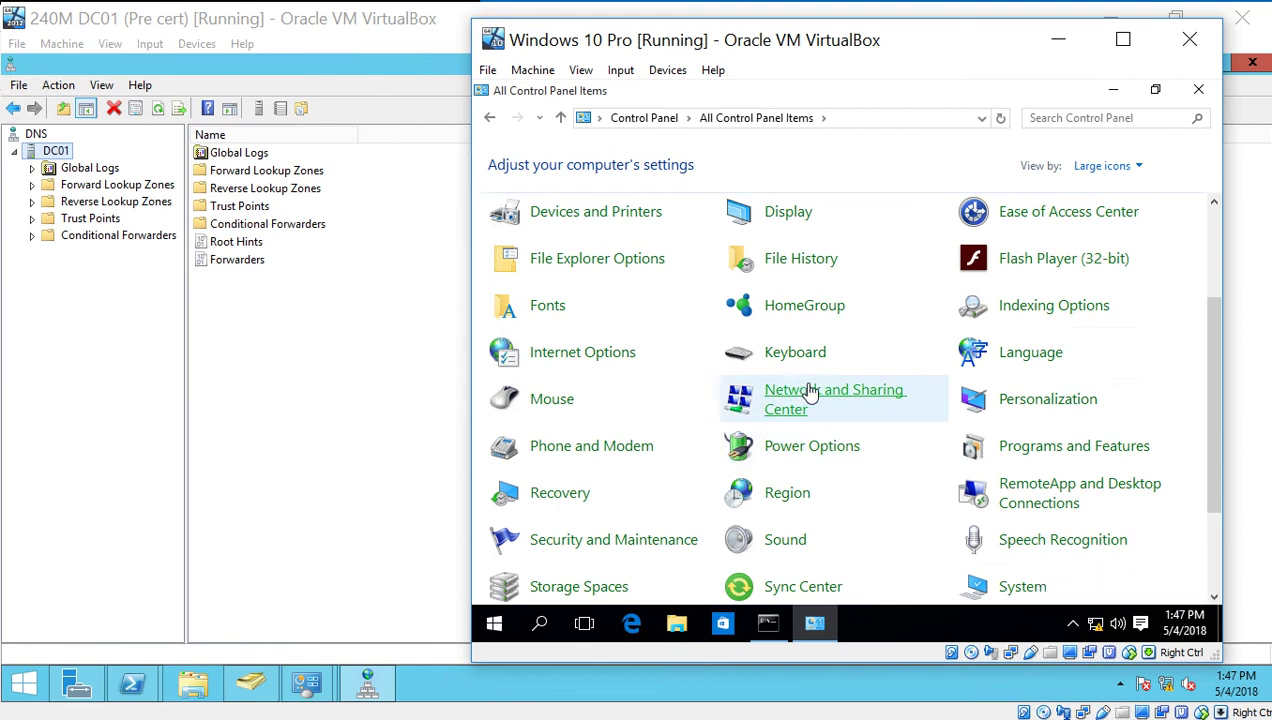
left_click(789, 399)
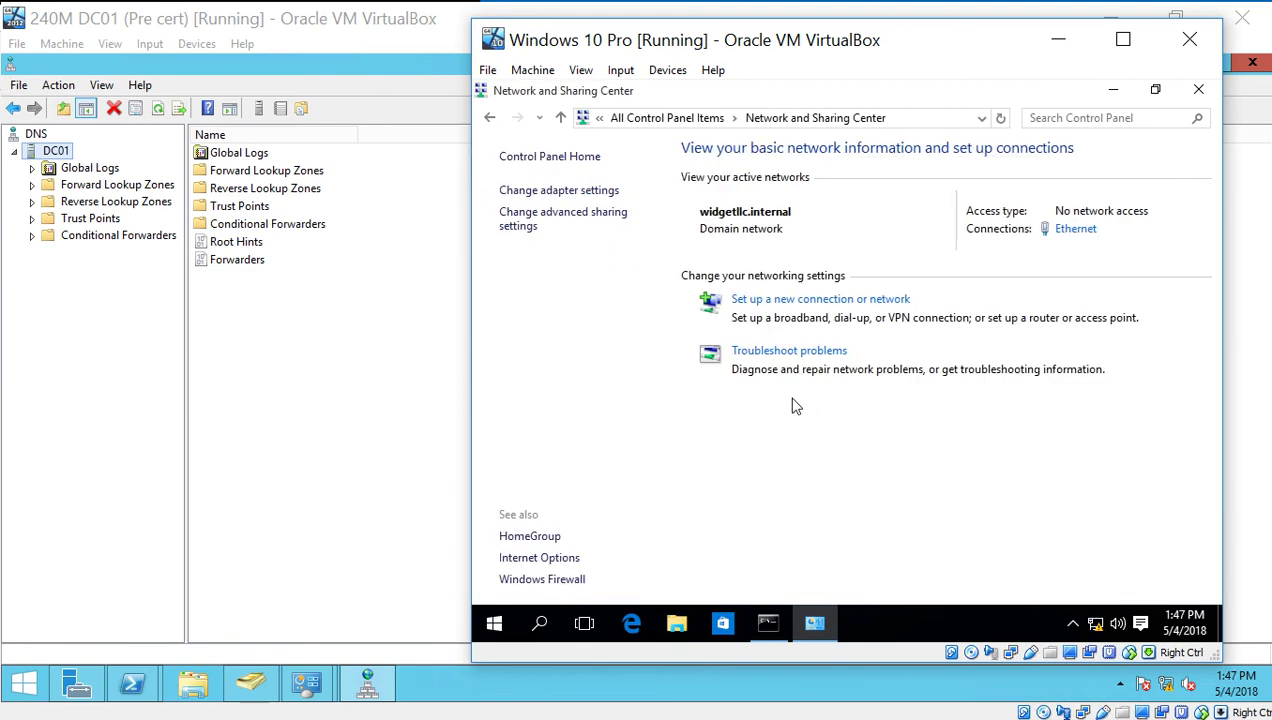
- Open the client Ethernet adapter's IPv4 (TCP/IPv4) properties
left_click(600, 197)
left_click(594, 203)
right_click(592, 199)
left_click(664, 381)
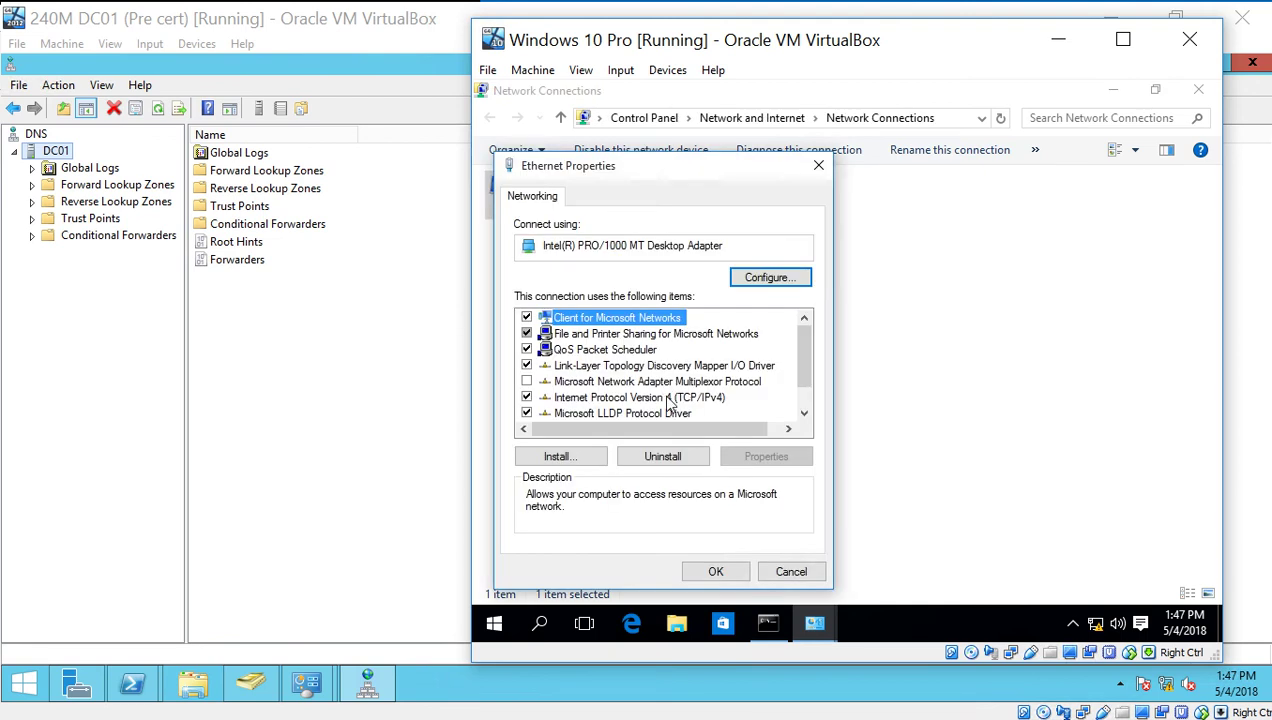
left_click(667, 398)
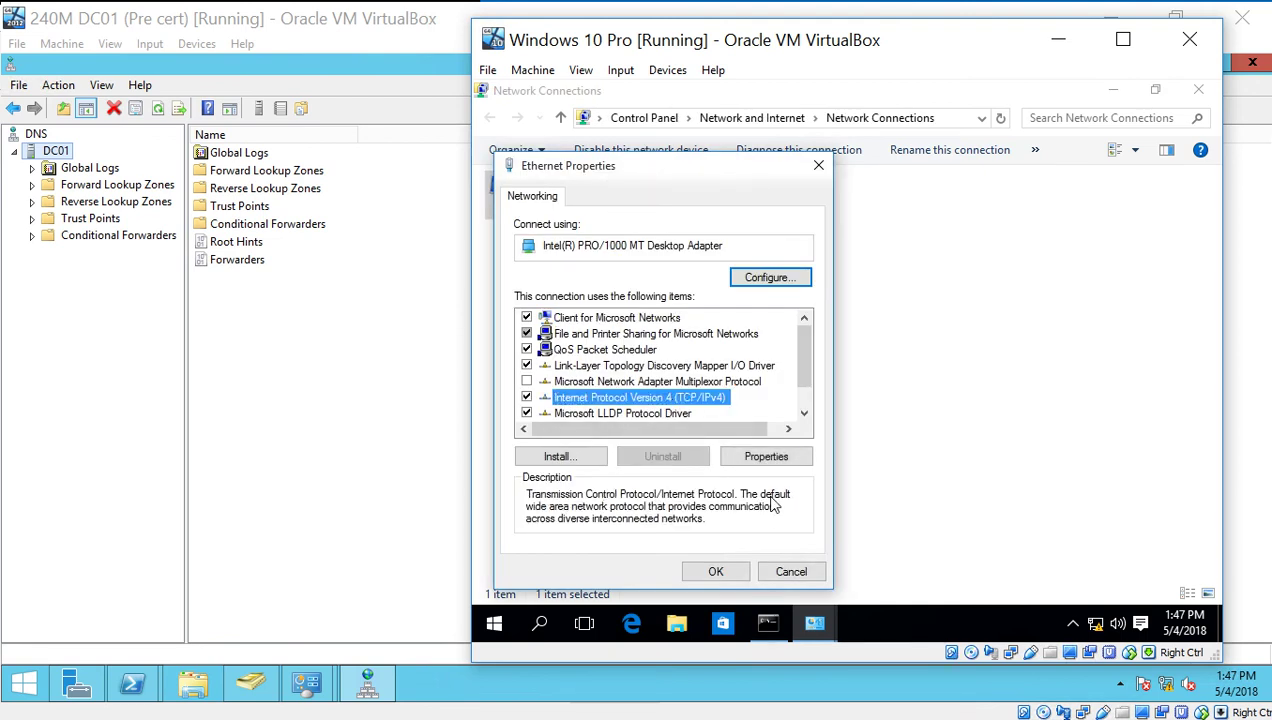
left_click(766, 456)
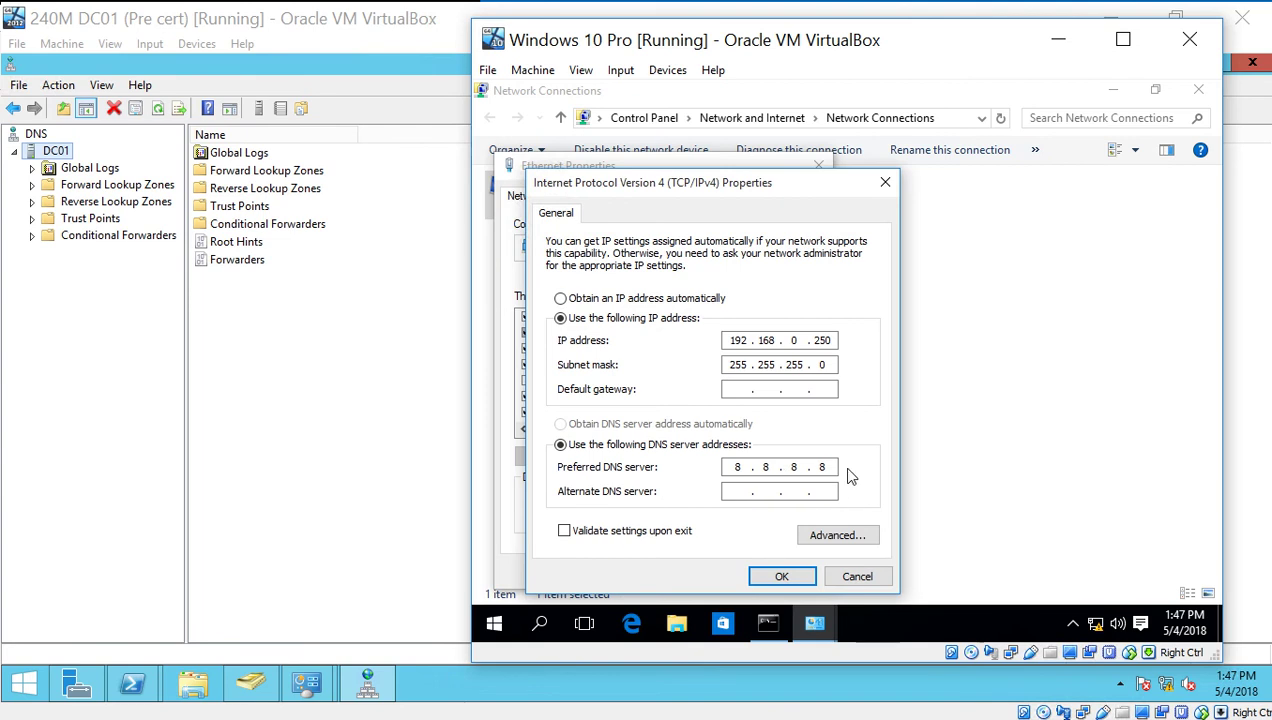
- Set preferred DNS to 192.168.0.1, confirm, and close the network windows
key("BackSpace")
key("BackSpace")
key("BackSpace")
key("BackSpace")
type("192 . 168 . 0 . 1")
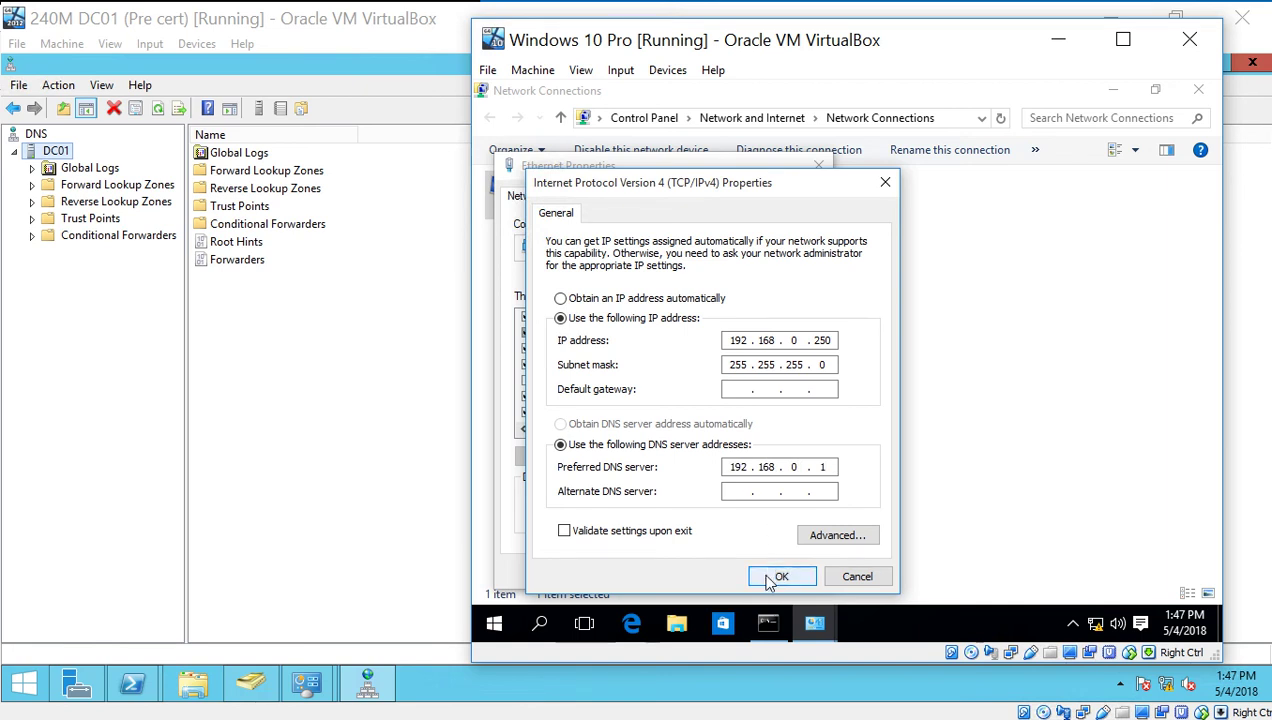
left_click(770, 578)
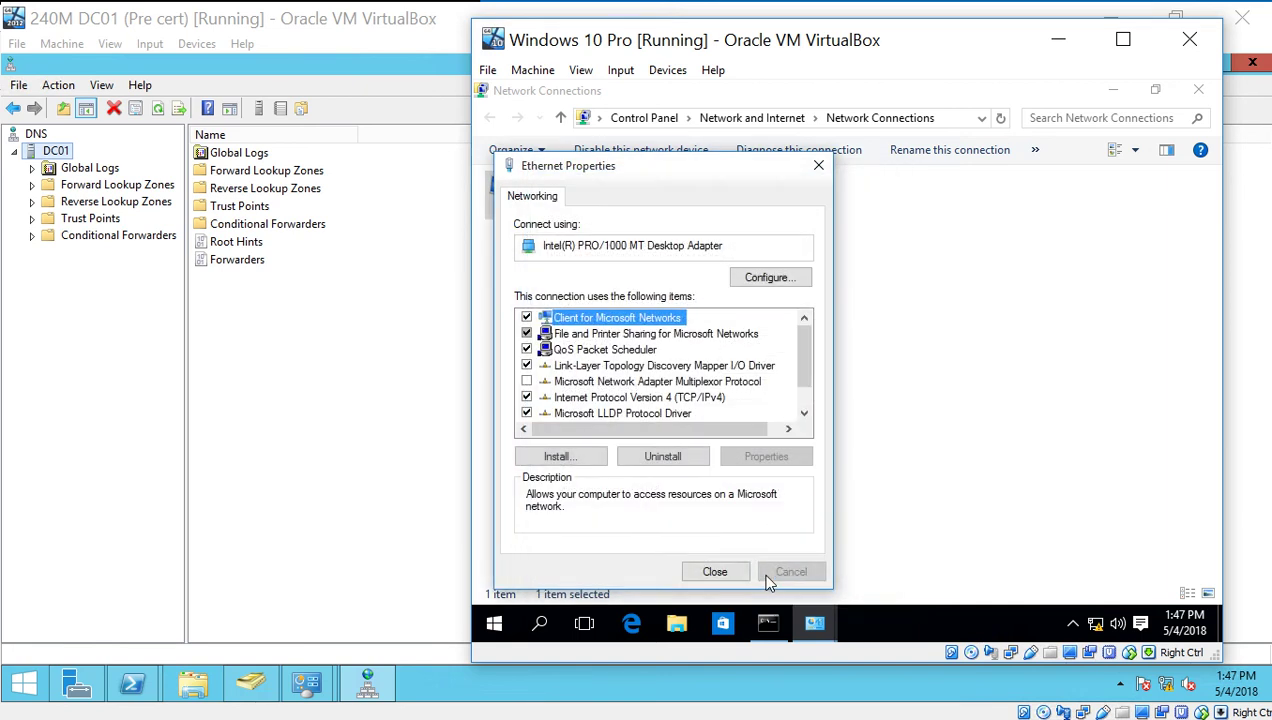
left_click(714, 573)
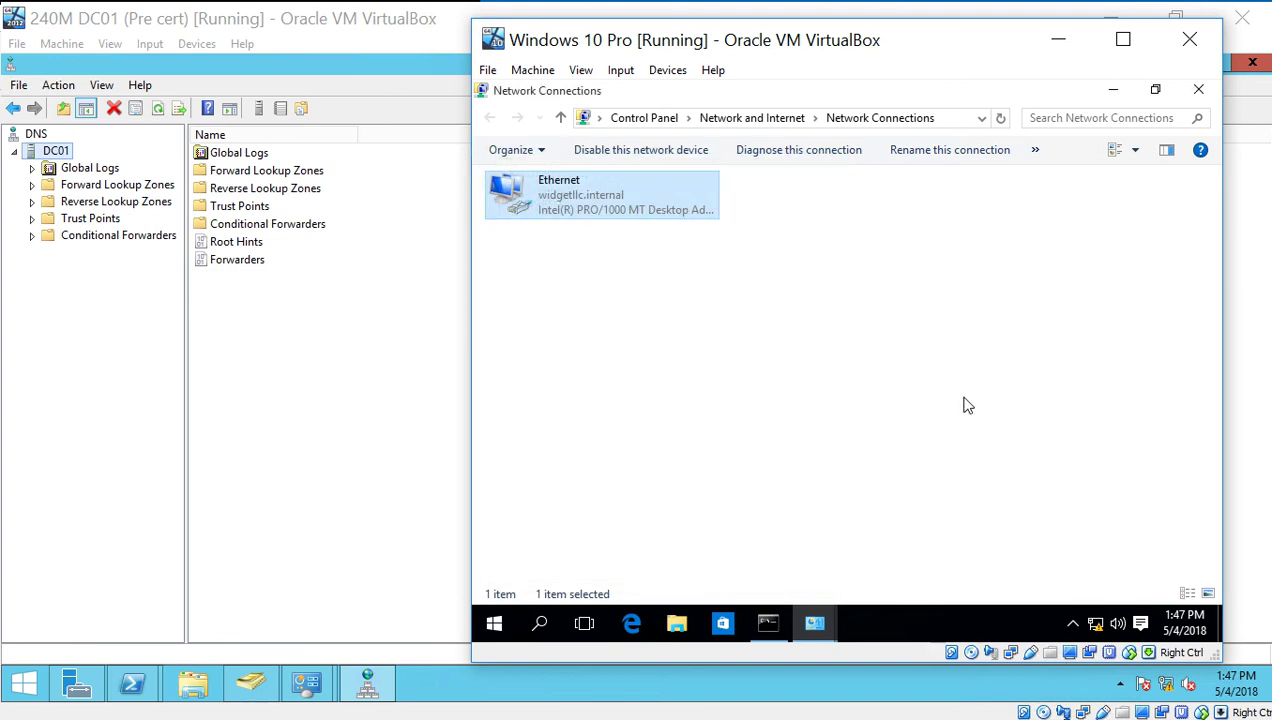
left_click(1198, 90)
- Run ping dc01 in the Command Prompt and highlight its resolved address 192.168.0.1 (4 replies, 0% loss)
left_click(1198, 91)
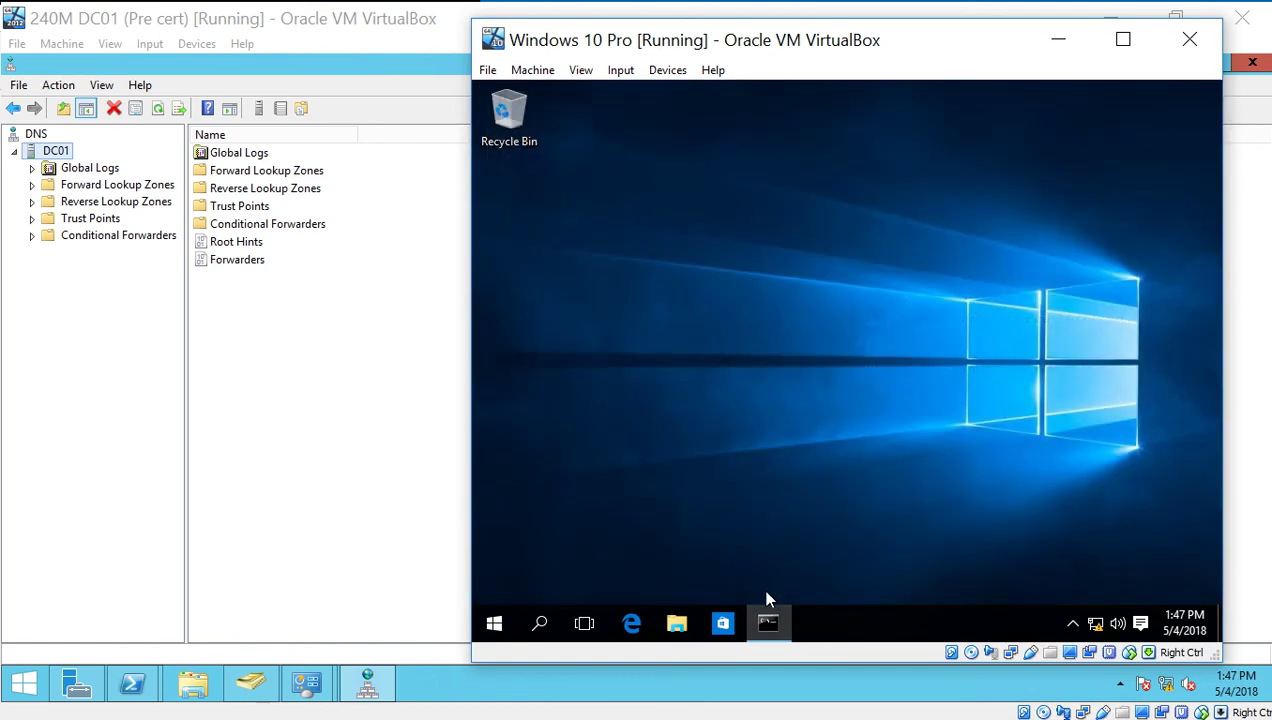
left_click(767, 622)
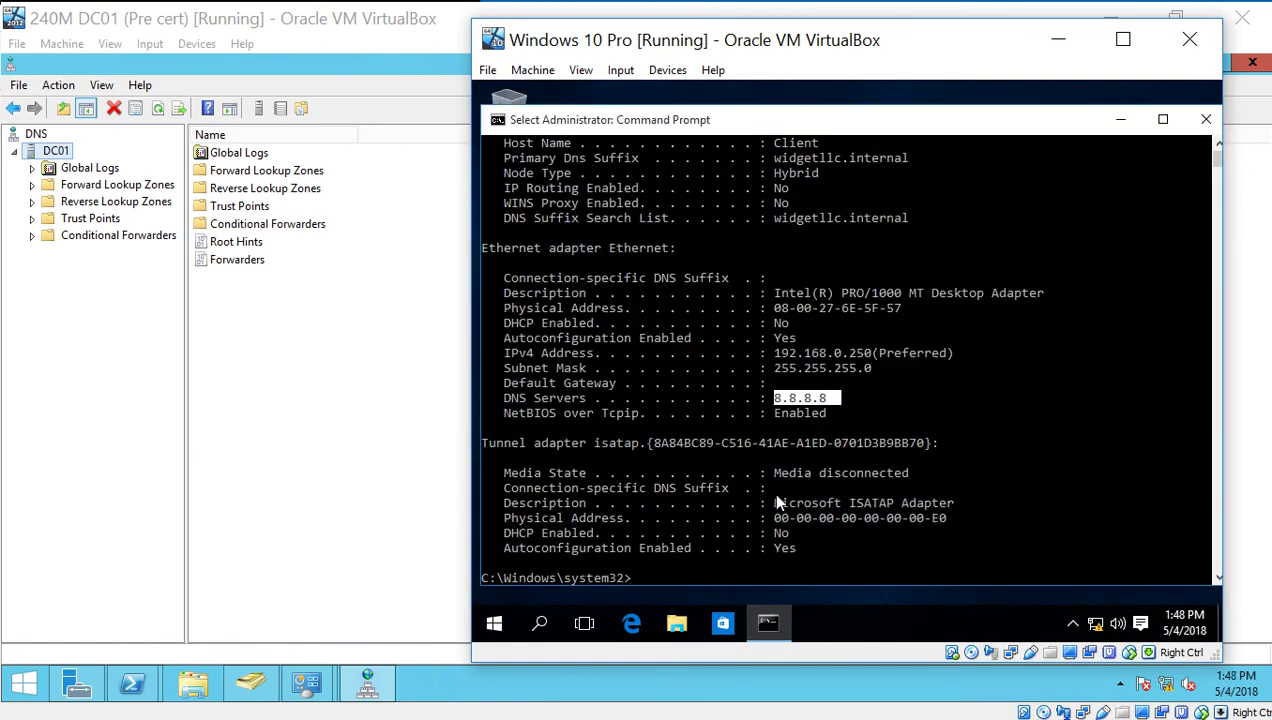
type("ping")
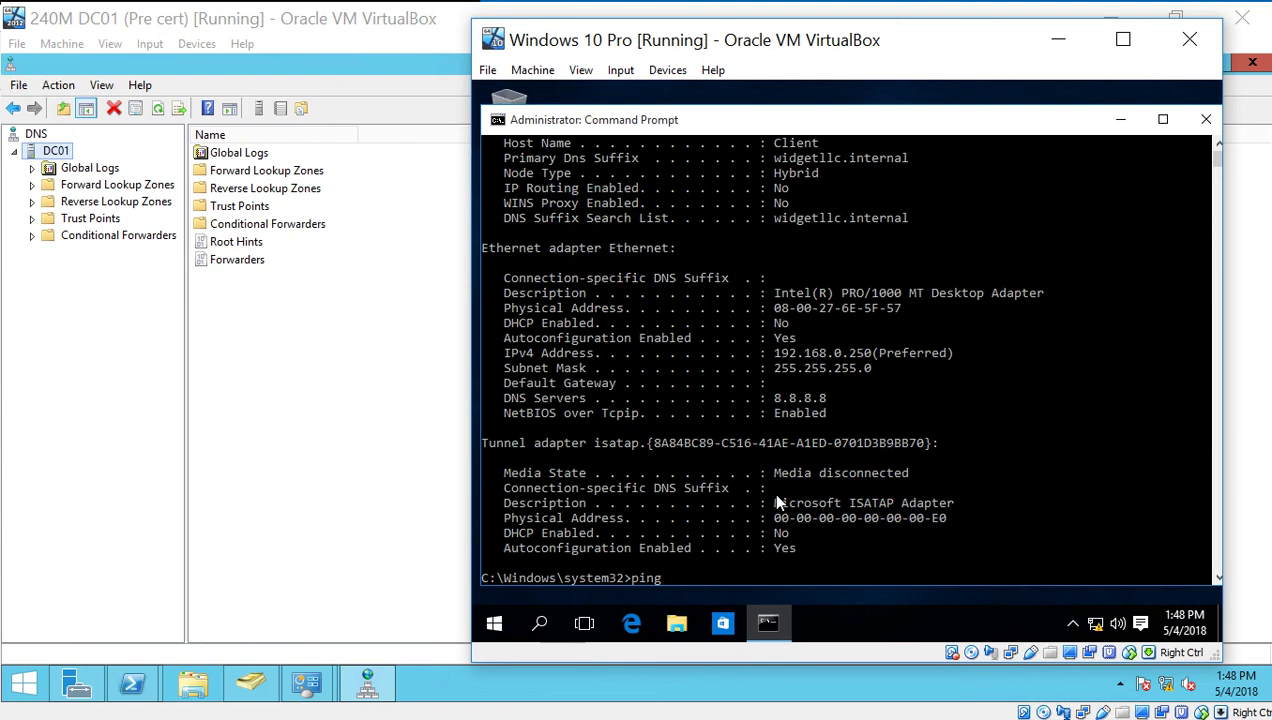
type(" dc01")
key("Return")
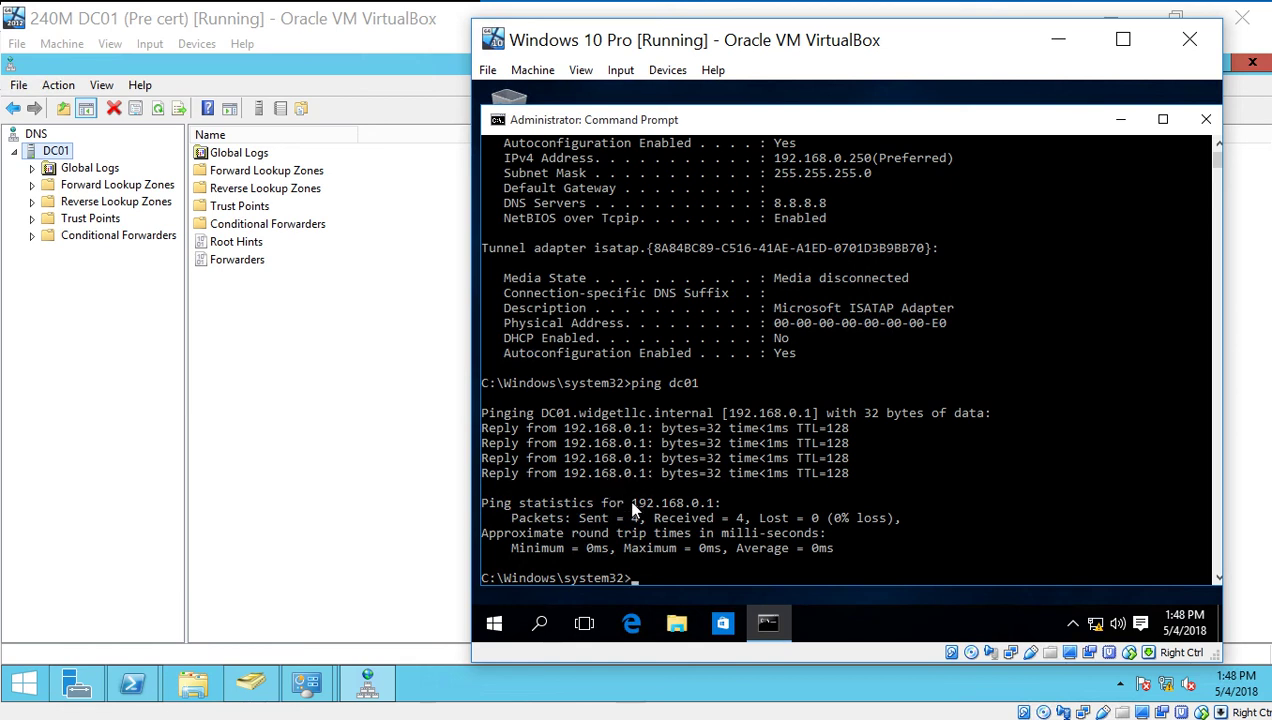
left_click_drag(632, 503, 720, 503)
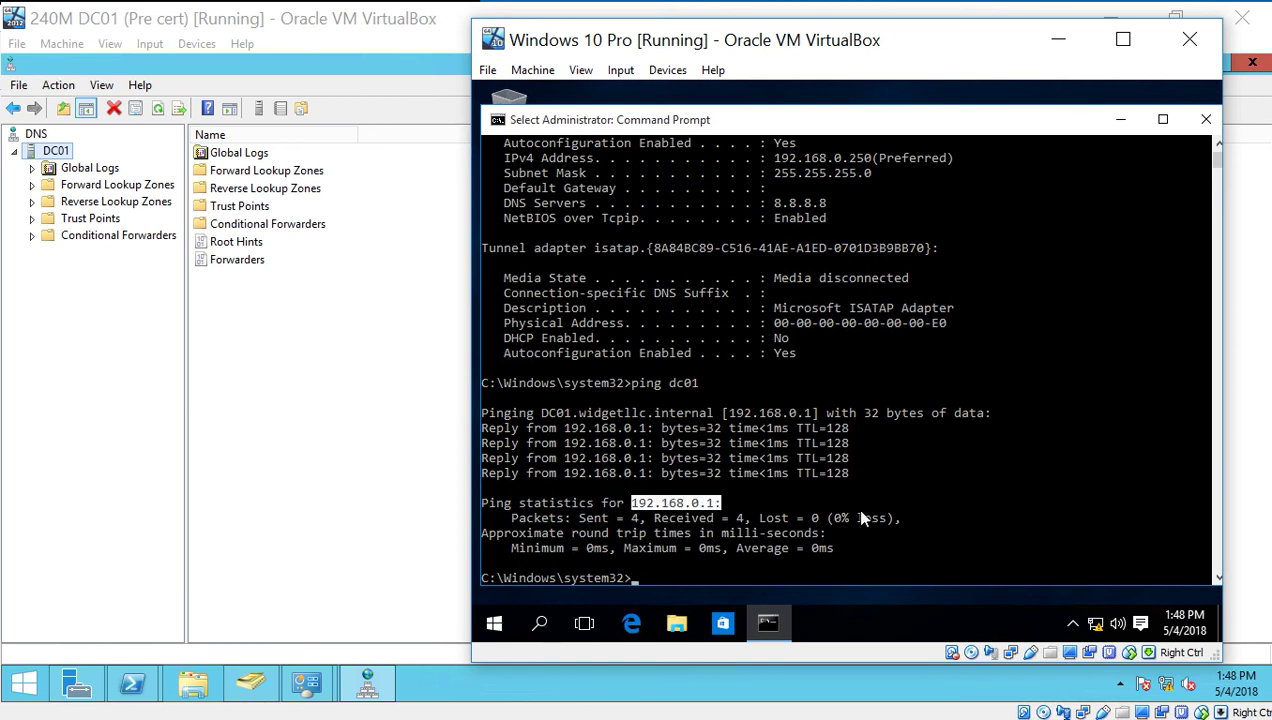